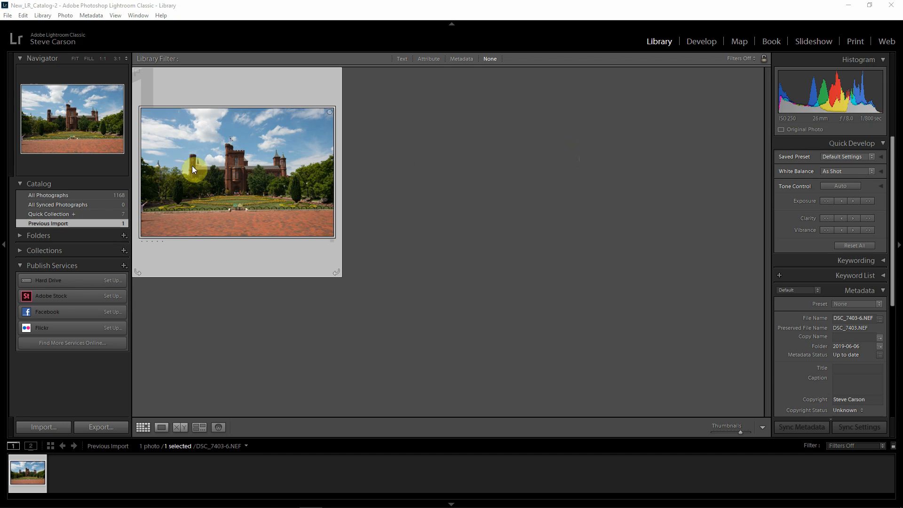
- Open the castle photo in the Develop module and inspect the towers and clouds at 1:1 zoom
left_click(698, 40)
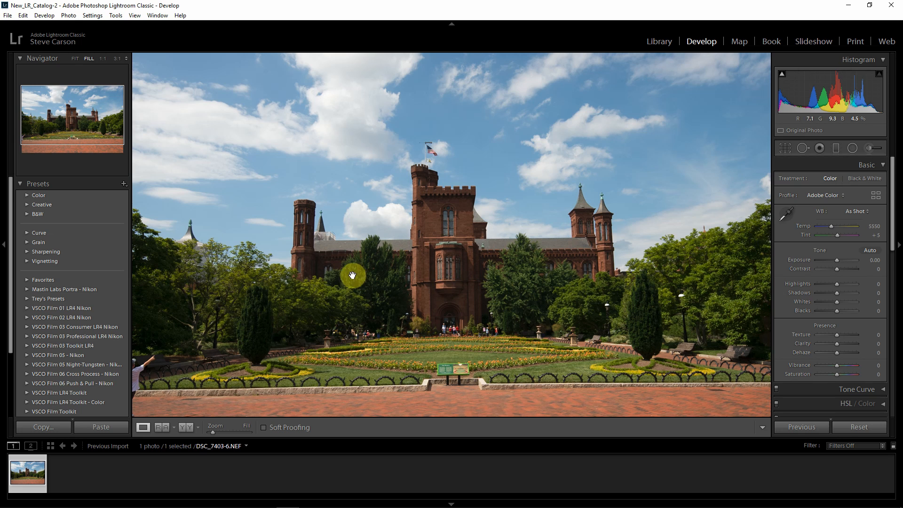
left_click(233, 432)
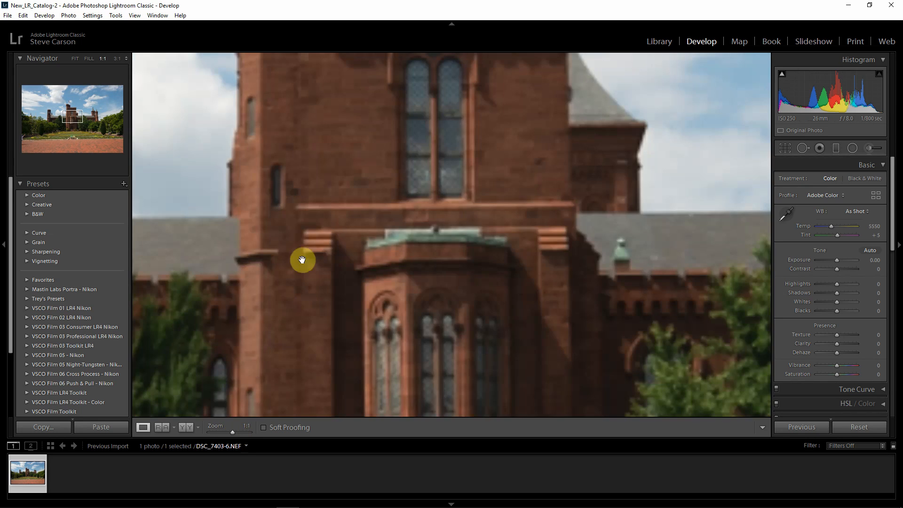
left_click_drag(312, 245, 485, 292)
left_click_drag(306, 212, 439, 276)
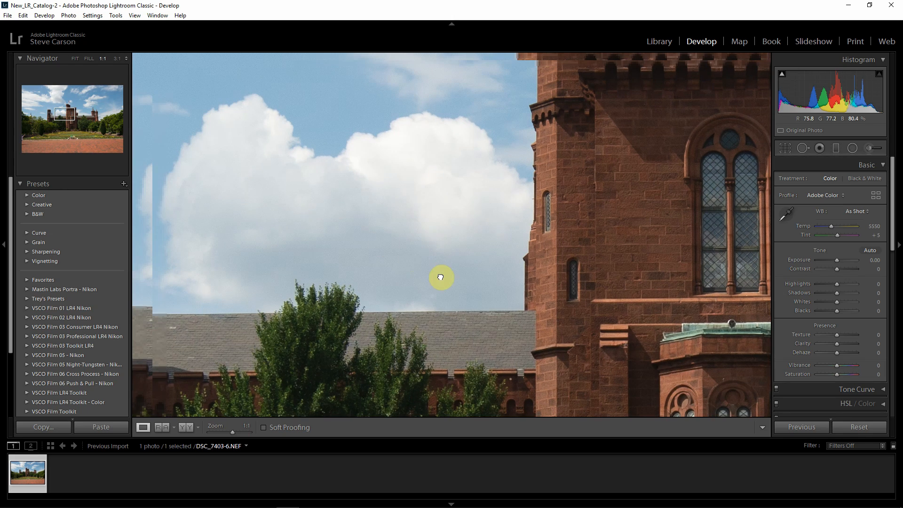
left_click_drag(338, 225, 504, 237)
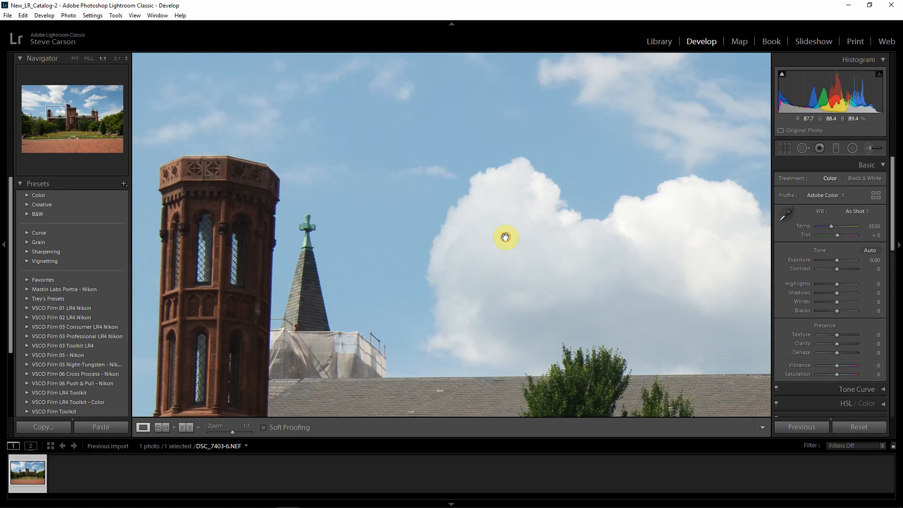
left_click(89, 58)
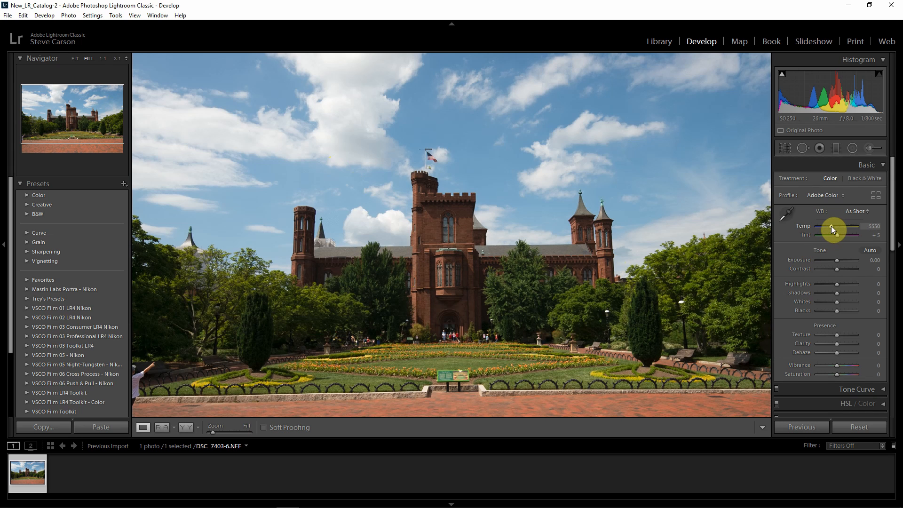
- Try a much warmer white balance by raising the colour temperature to 12155
left_click_drag(831, 225, 846, 227)
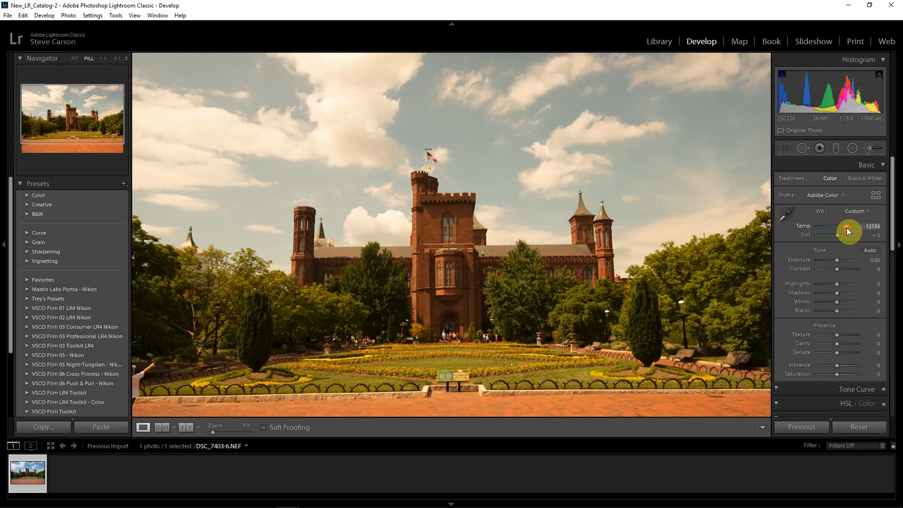
left_click_drag(585, 294, 579, 258)
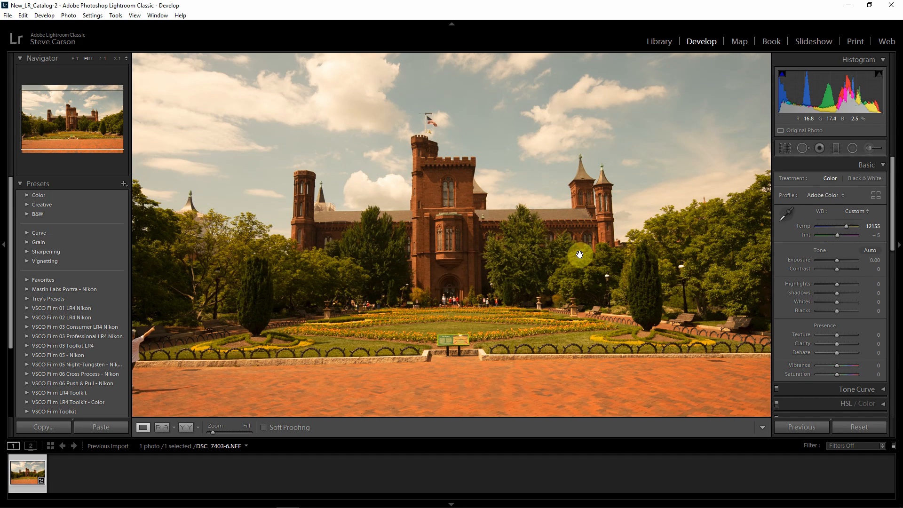
left_click_drag(572, 230, 575, 258)
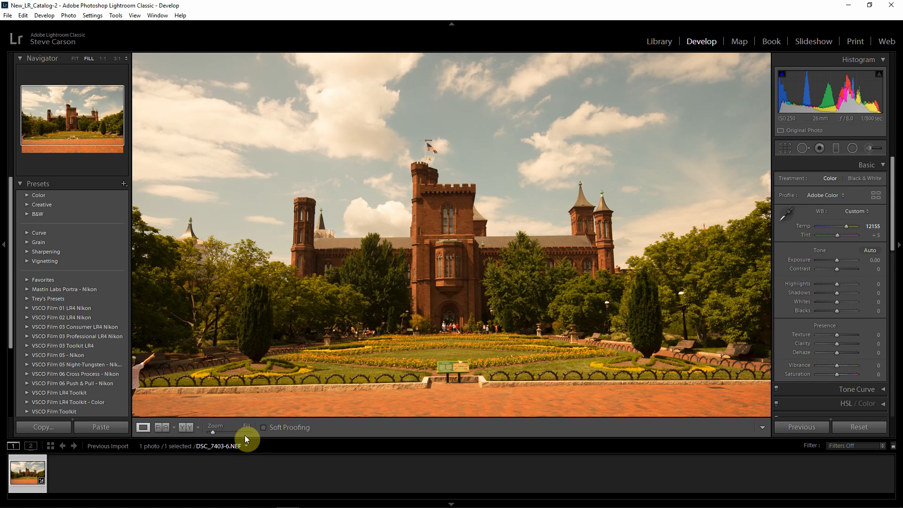
- Correct the white balance by sampling the pale scaffolding cover beside the castle's left tower as the neutral target
left_click(229, 432)
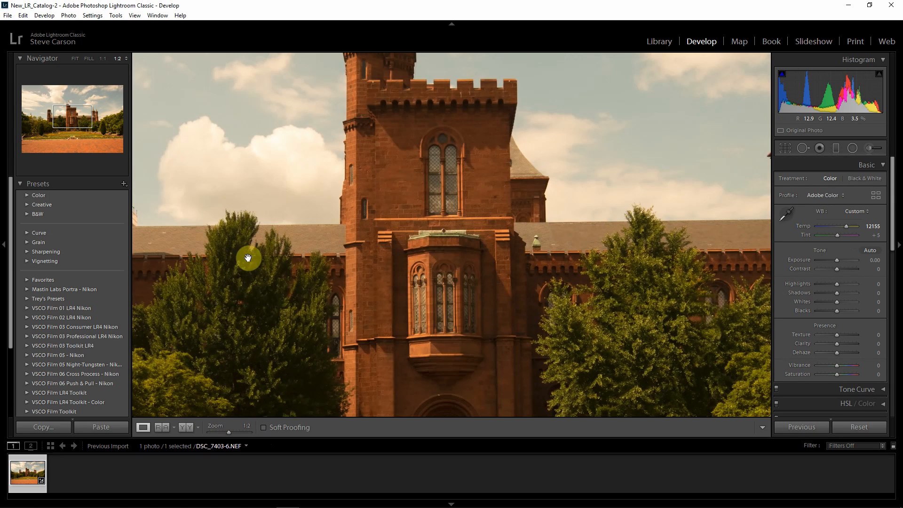
left_click_drag(246, 255, 545, 243)
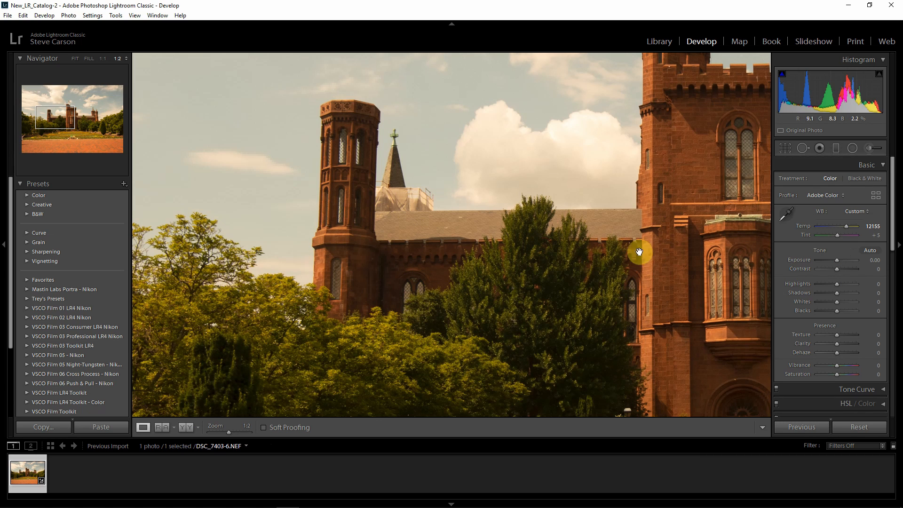
left_click(784, 213)
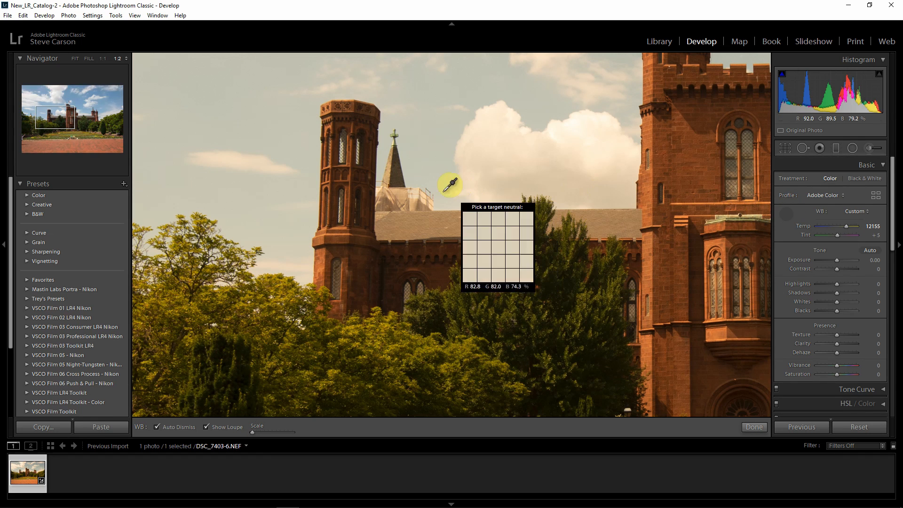
left_click(408, 186)
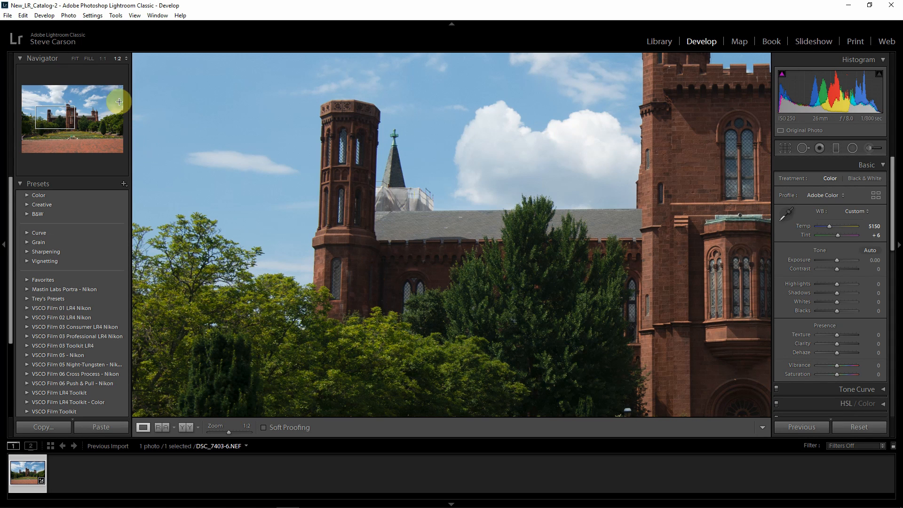
left_click(89, 58)
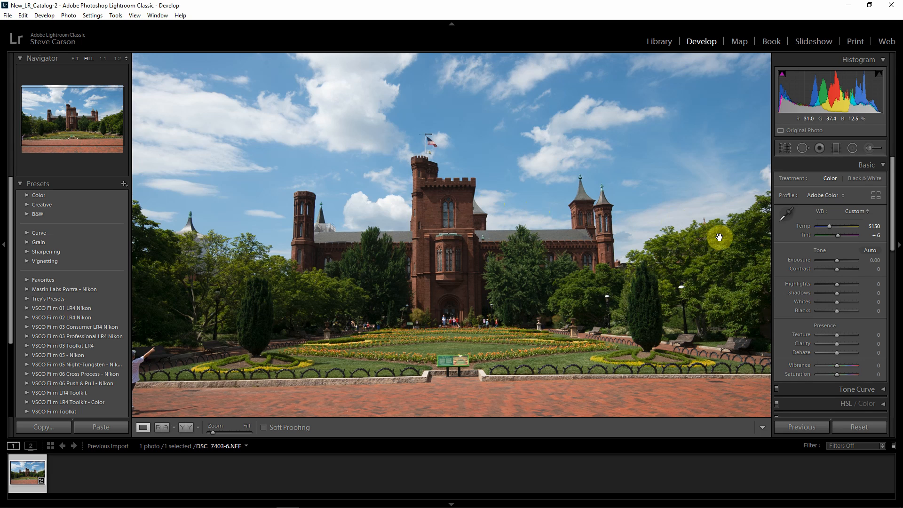
- Enable Remove Chromatic Aberration in the lens corrections and check the colour fringing along the stone curb at 4:1 and 8:1 zoom
scroll(787, 242, "down", 10)
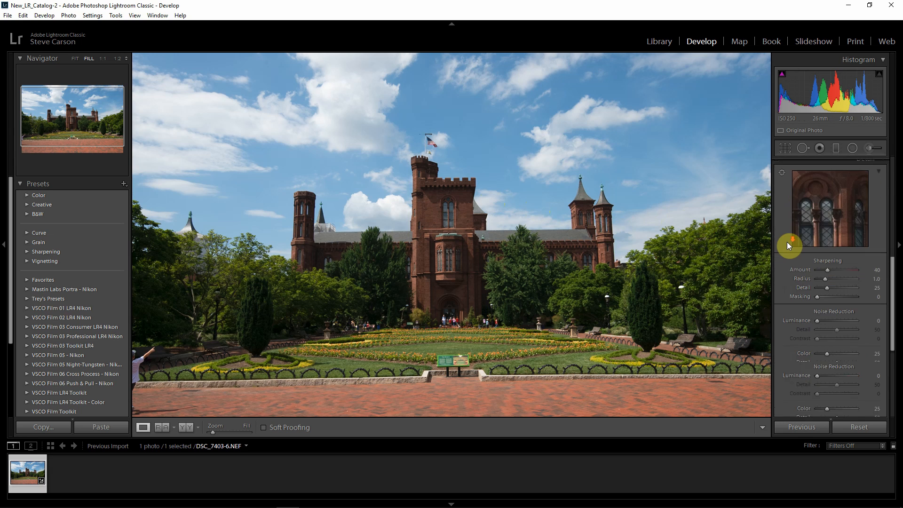
scroll(786, 242, "down", 3)
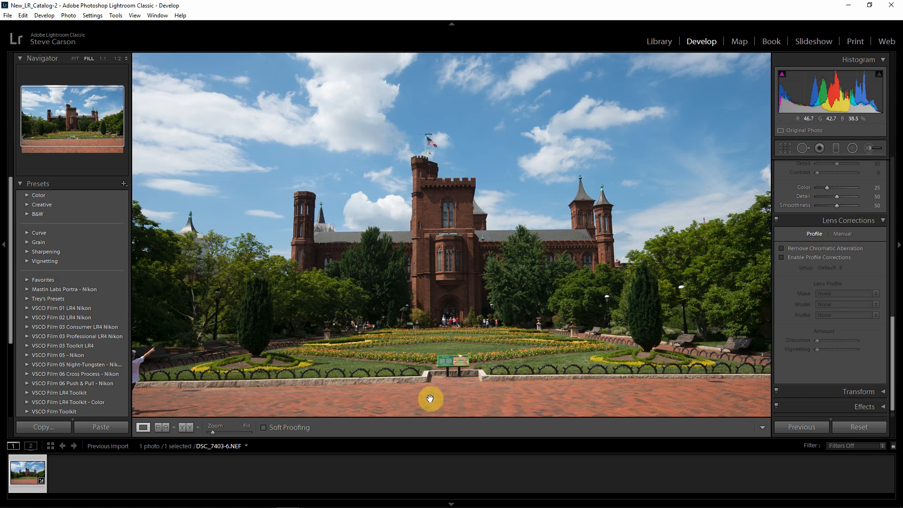
left_click(321, 272)
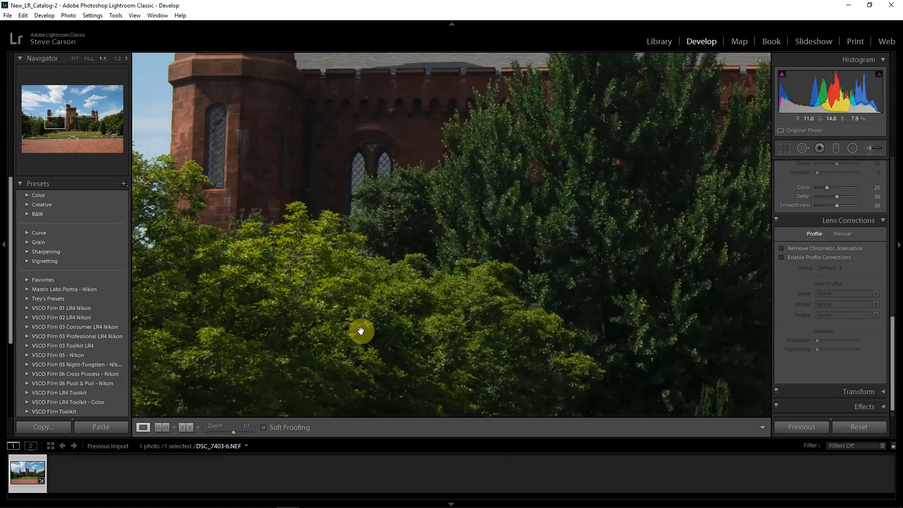
left_click_drag(360, 331, 403, 209)
left_click_drag(351, 355, 248, 306)
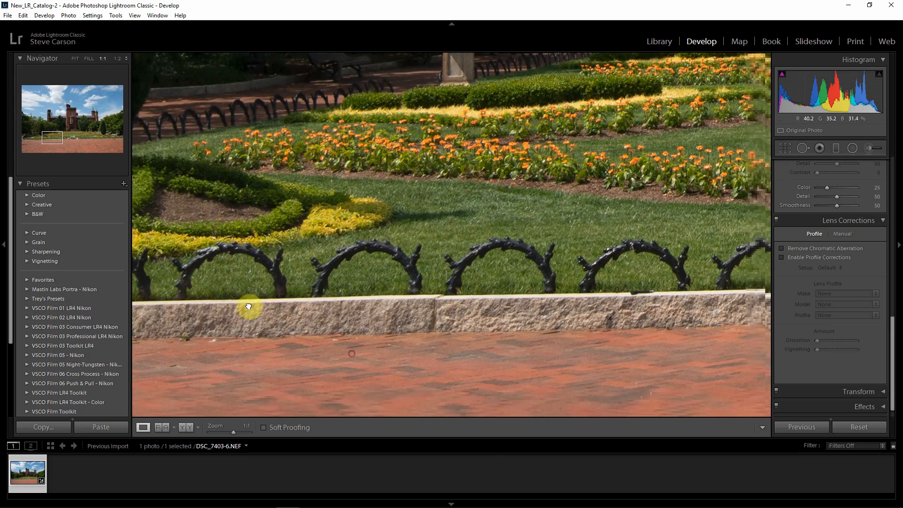
left_click_drag(313, 314, 649, 327)
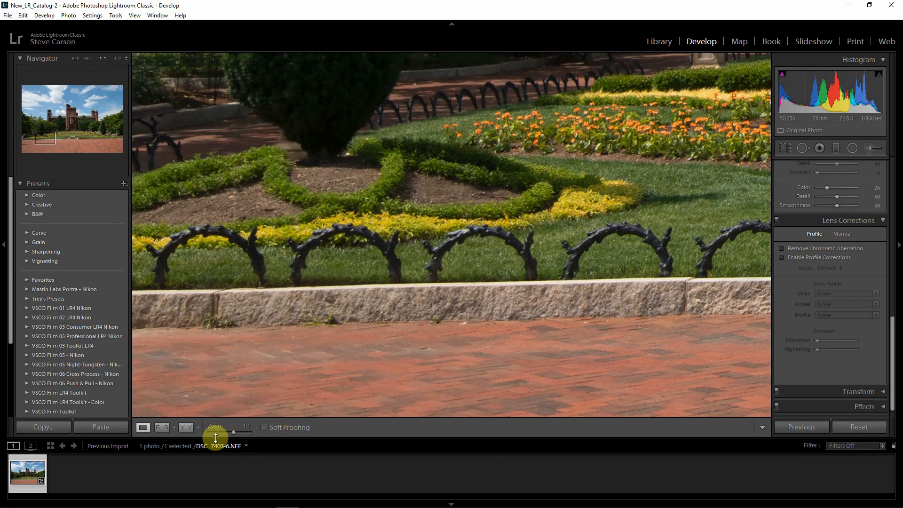
left_click(241, 431)
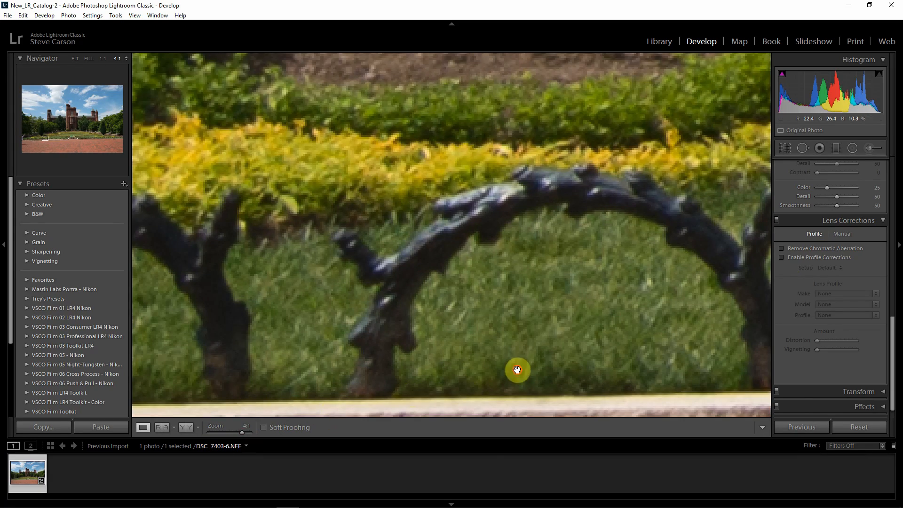
left_click_drag(516, 369, 467, 240)
left_click_drag(500, 325, 487, 304)
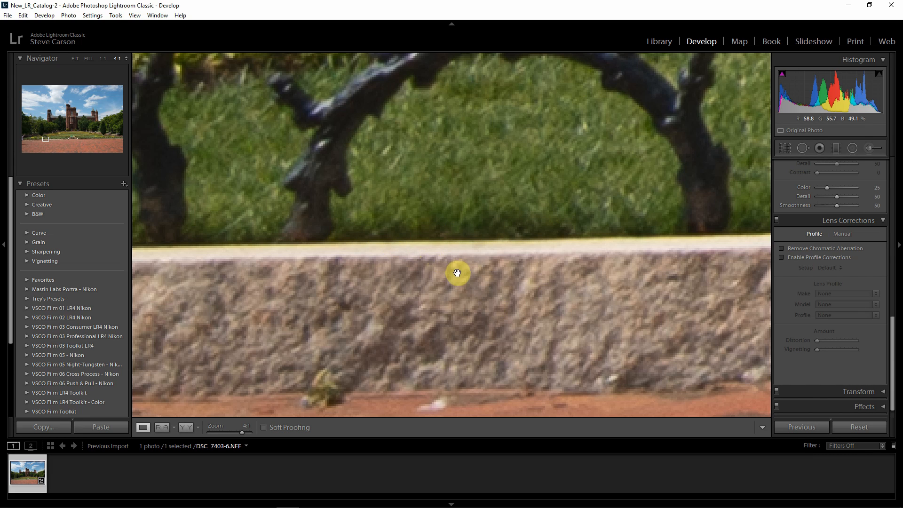
left_click_drag(457, 272, 435, 265)
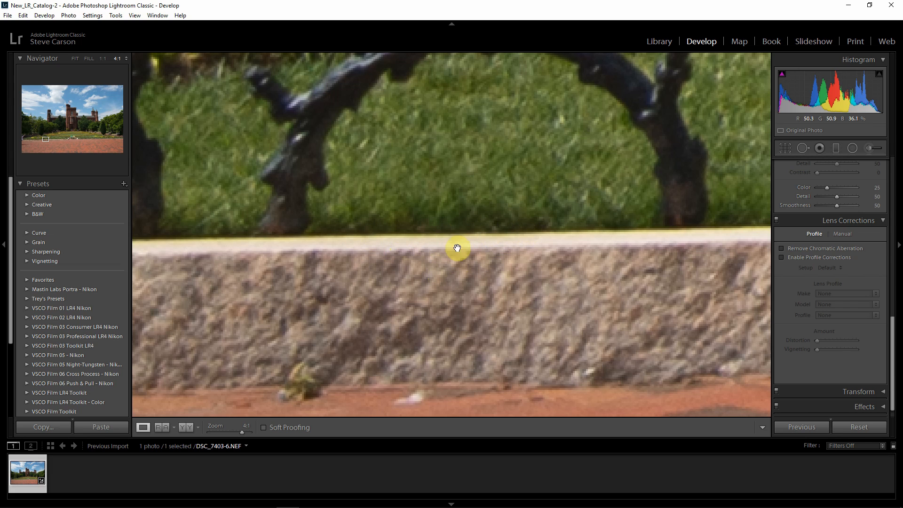
left_click(781, 249)
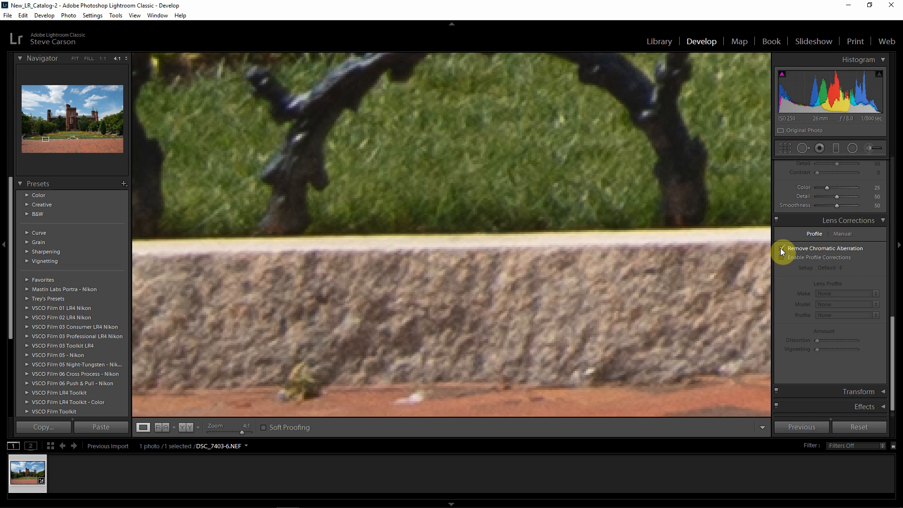
left_click(247, 432)
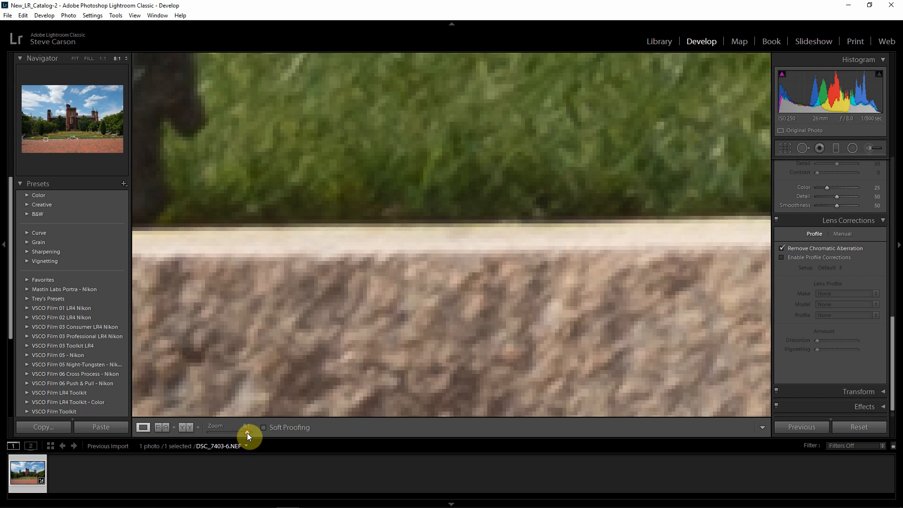
left_click(780, 248)
- Enable the lens profile corrections with the Nikon lens profile and check the building at 1:3 zoom
left_click(228, 431)
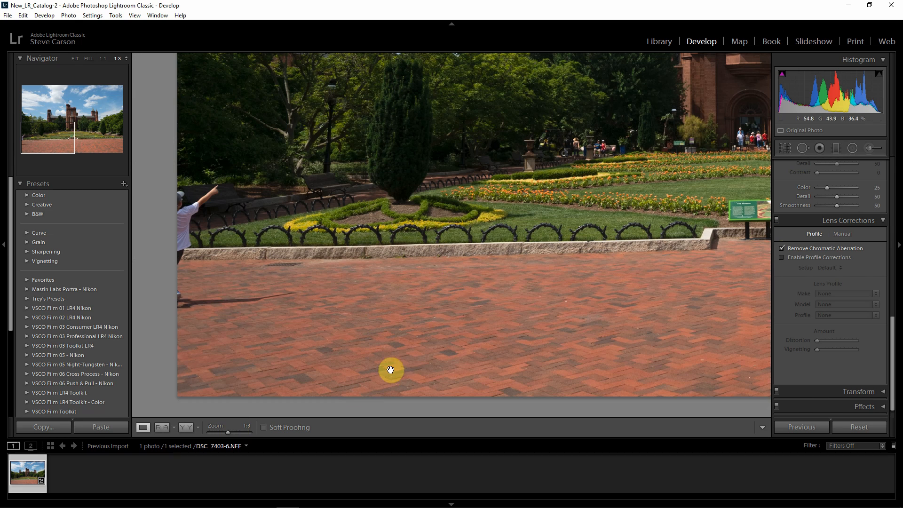
left_click_drag(489, 235, 361, 291)
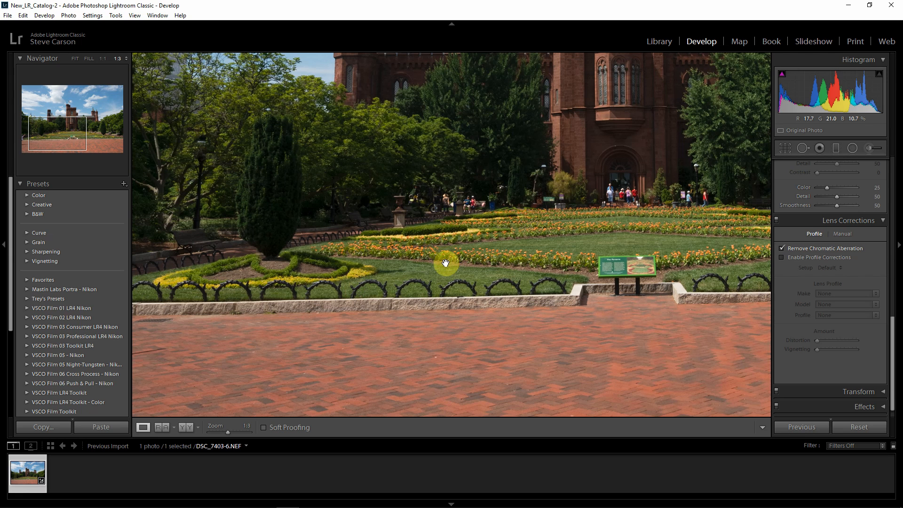
left_click_drag(467, 240, 368, 328)
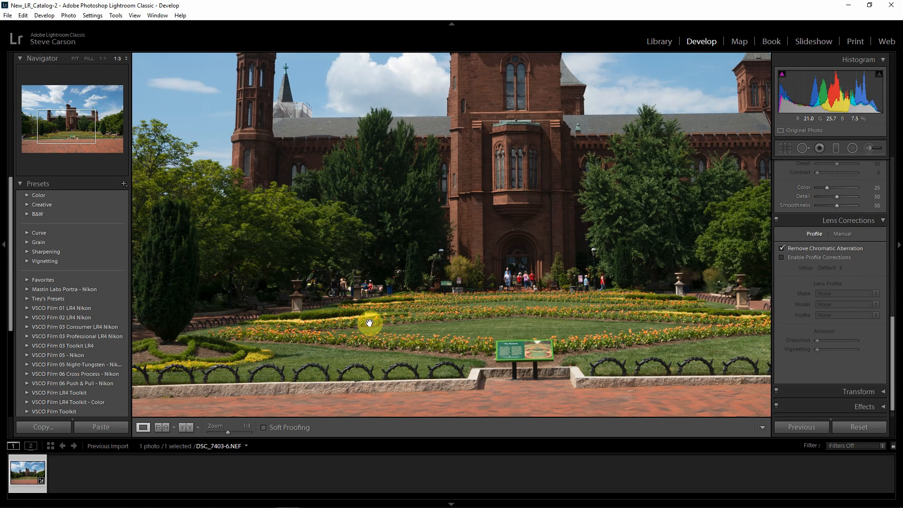
left_click(781, 258)
left_click_drag(534, 209, 462, 257)
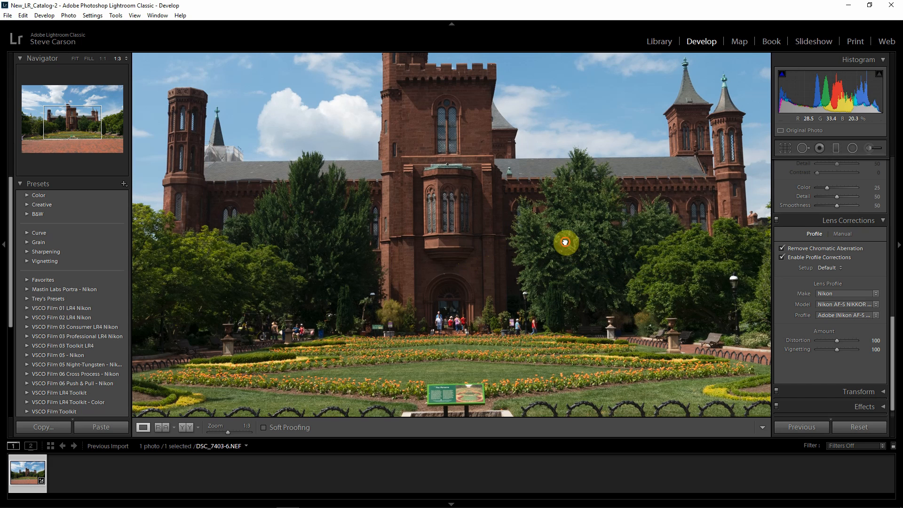
left_click_drag(564, 241, 548, 283)
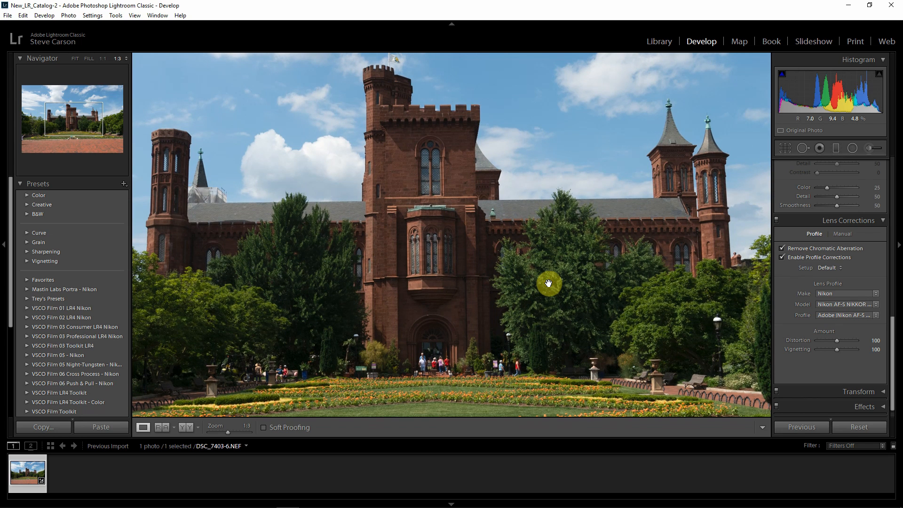
left_click_drag(549, 283, 632, 292)
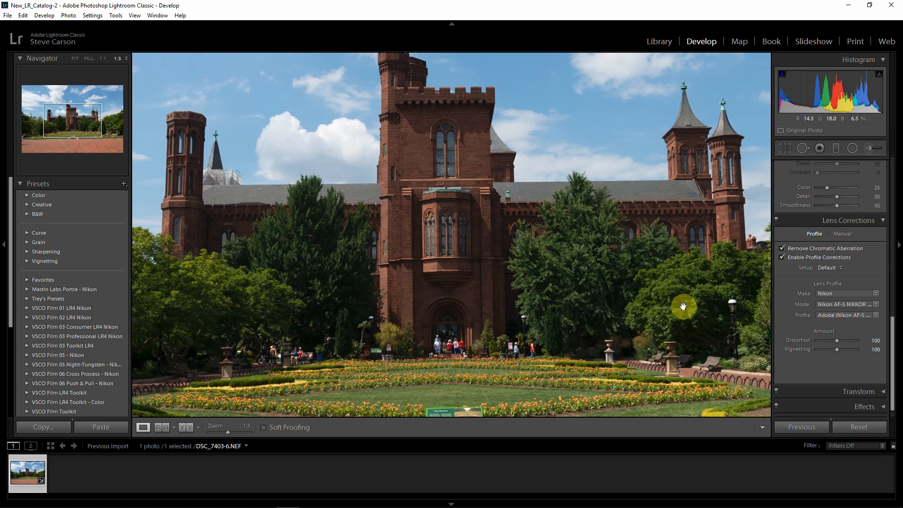
- Set the sharpening radius to 1.7, judging the edges with the grayscale preview
scroll(790, 284, "down", 1)
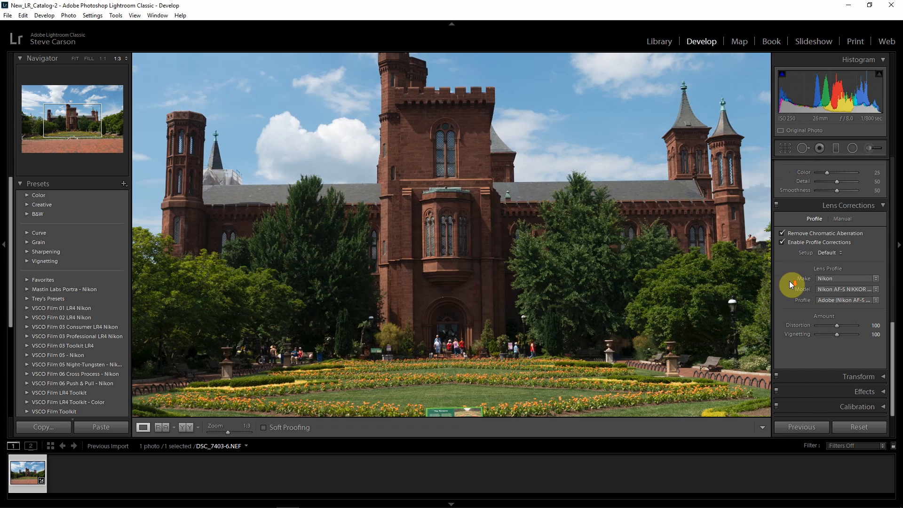
scroll(789, 281, "up", 6)
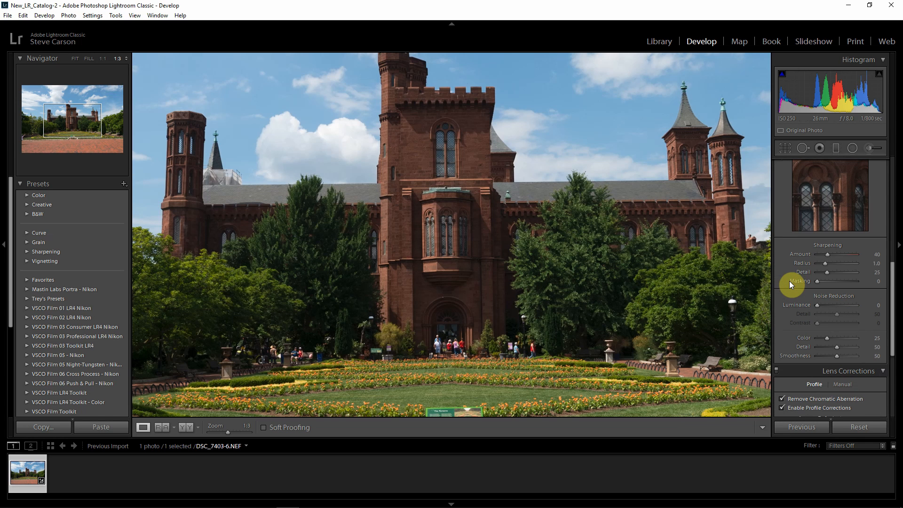
scroll(789, 281, "up", 2)
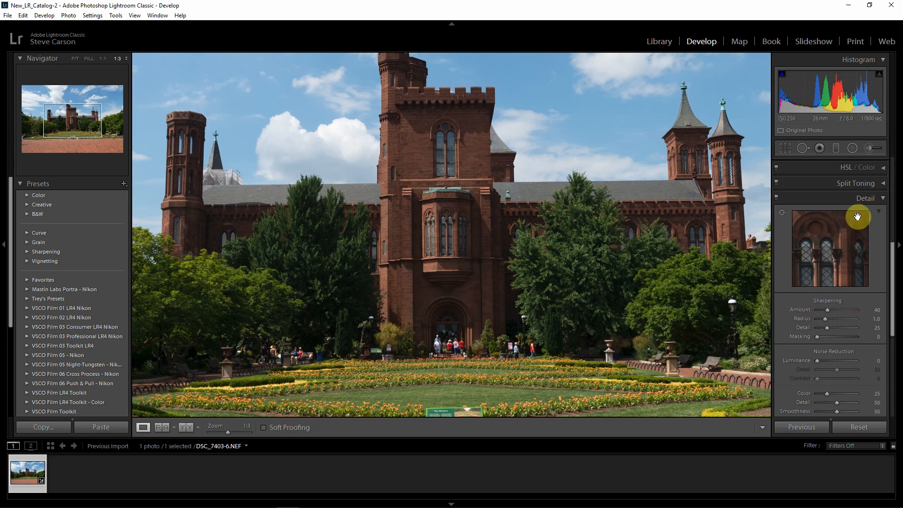
left_click(824, 318, "alt")
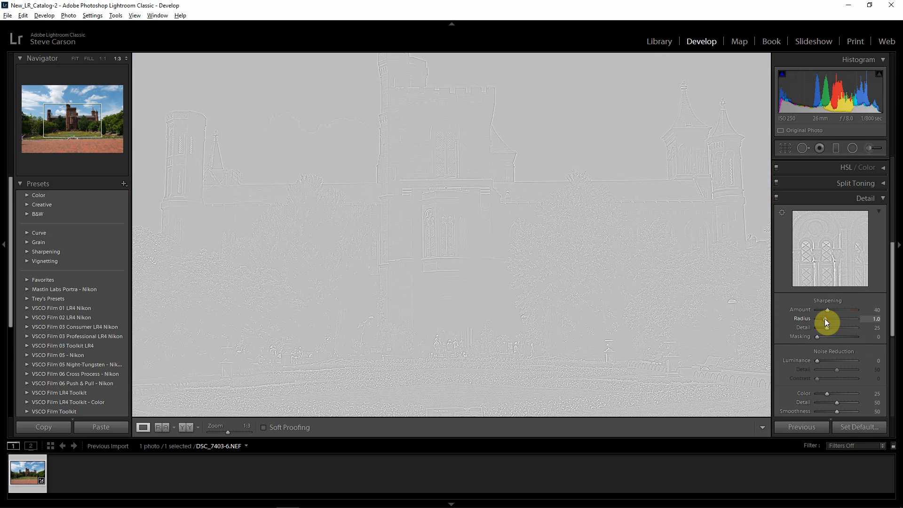
left_click_drag(833, 318, 855, 314)
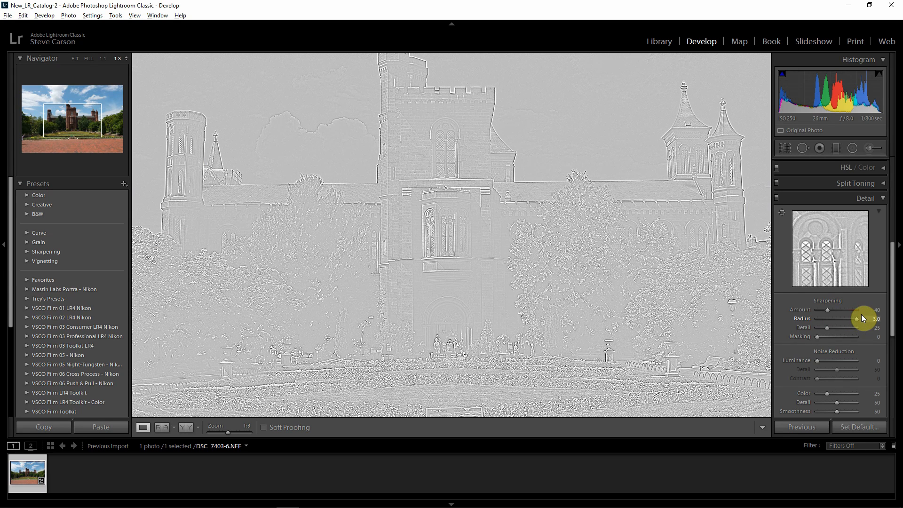
left_click_drag(862, 315, 841, 318)
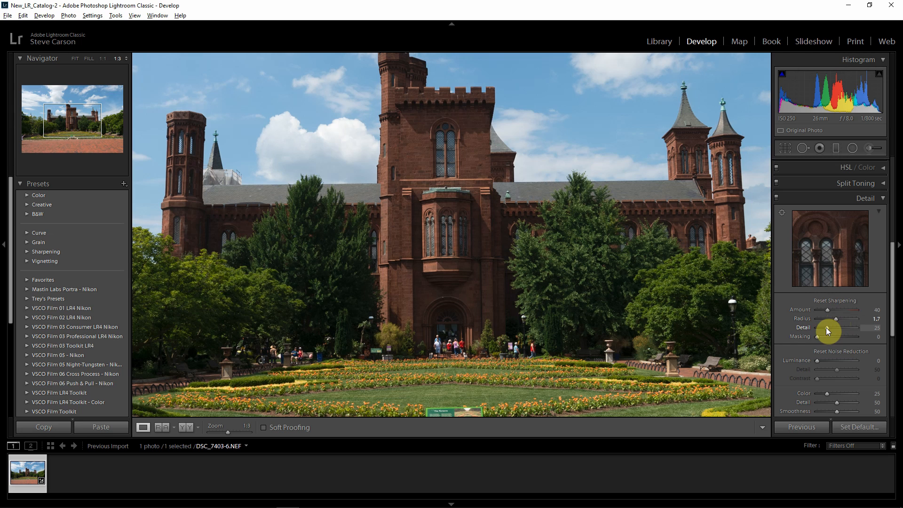
- Set the sharpening detail to 90 and the masking to 85, judging the edges with the grayscale and mask previews
left_click(826, 327, "alt")
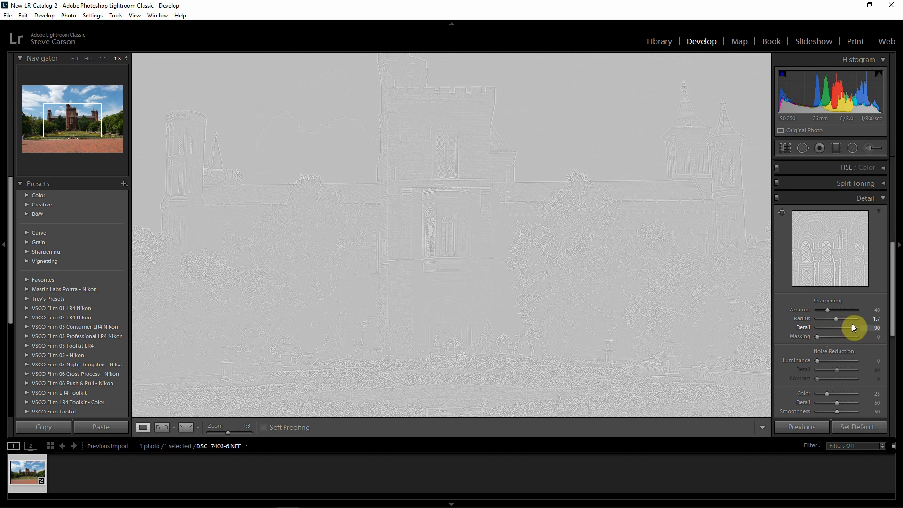
left_click_drag(851, 324, 851, 323)
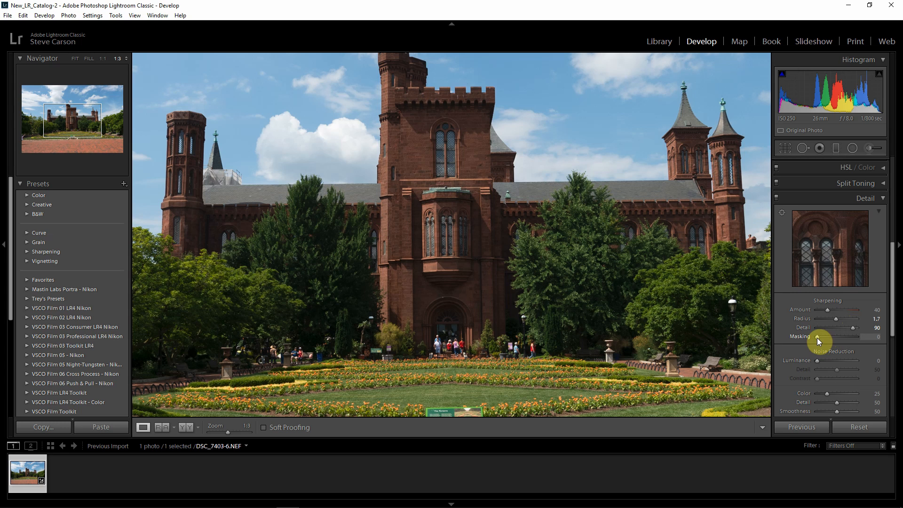
left_click_drag(647, 268, 650, 321)
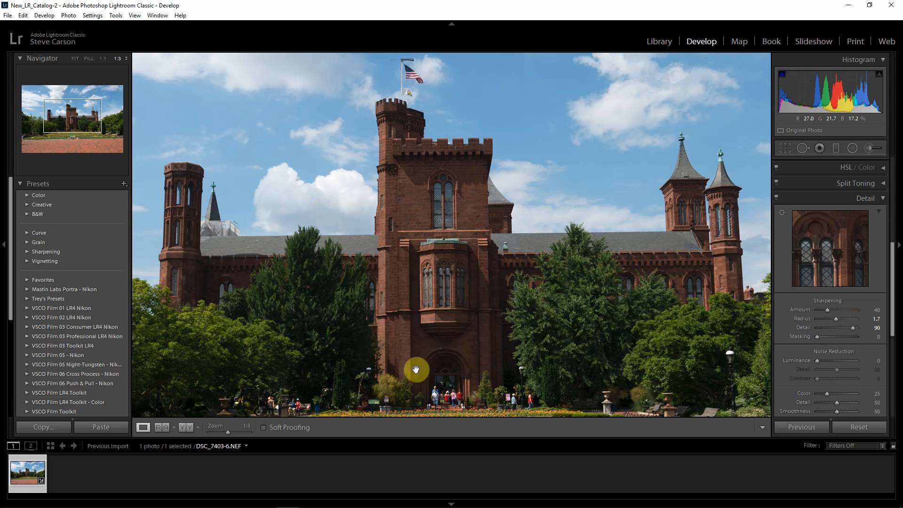
left_click_drag(427, 357, 439, 254)
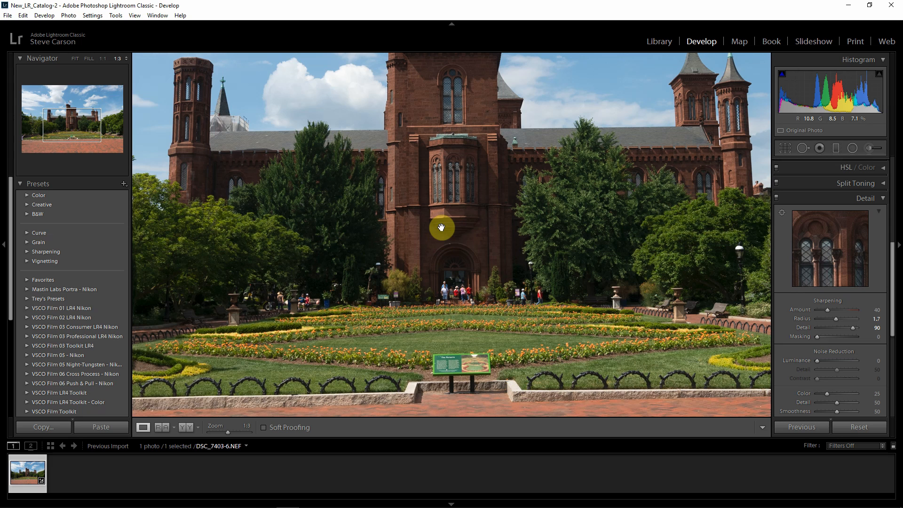
left_click_drag(441, 228, 441, 276)
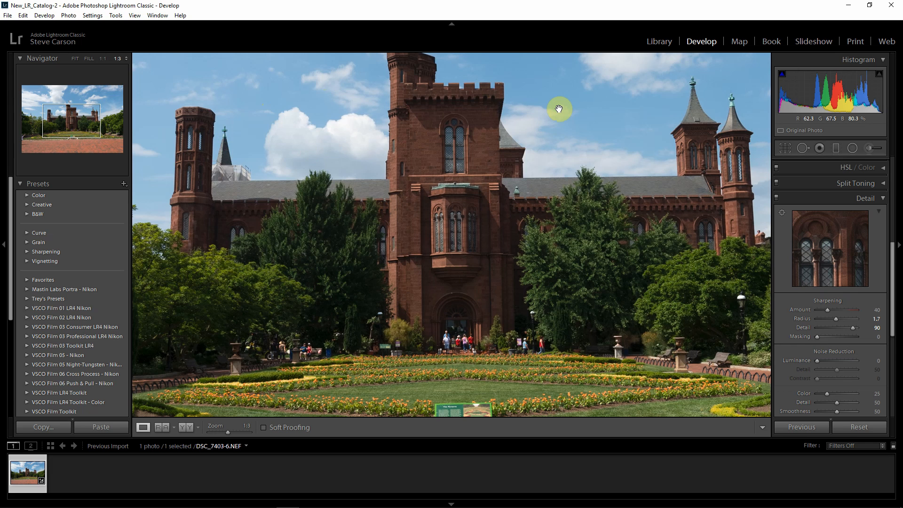
left_click_drag(559, 109, 552, 185)
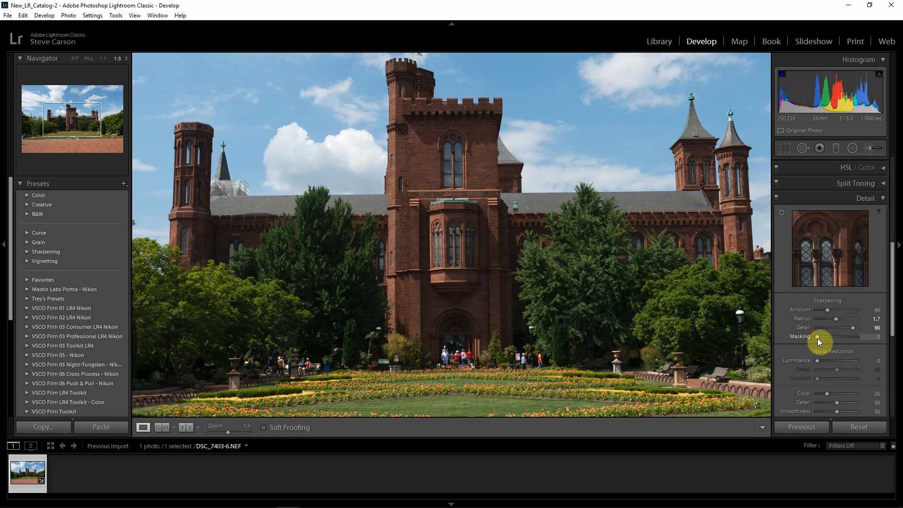
left_click_drag(817, 338, 833, 337)
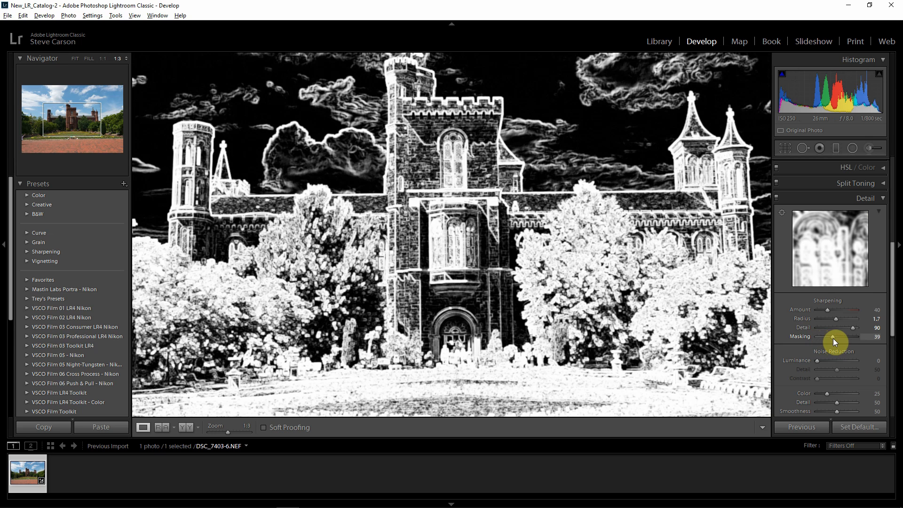
mouse_move(834, 338)
left_mouse_down()
mouse_move(854, 336)
mouse_move(845, 337)
left_mouse_up()
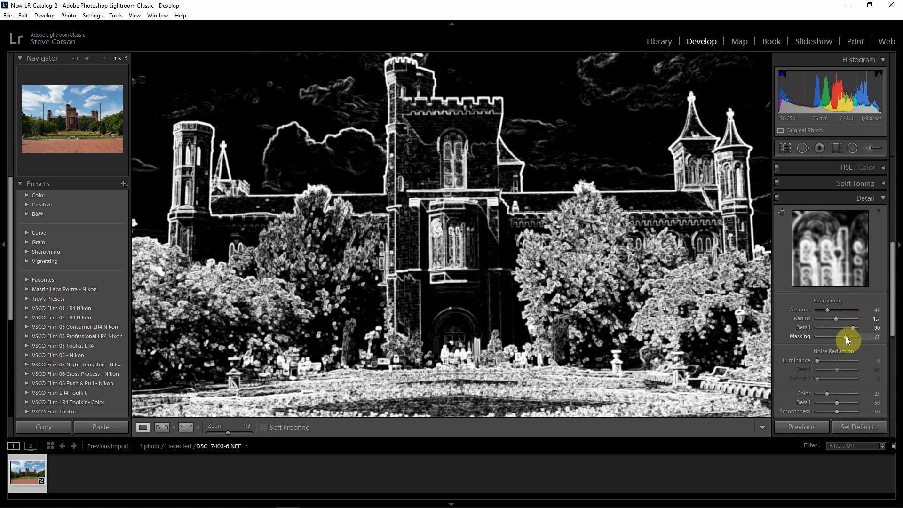
left_click_drag(846, 337, 850, 336)
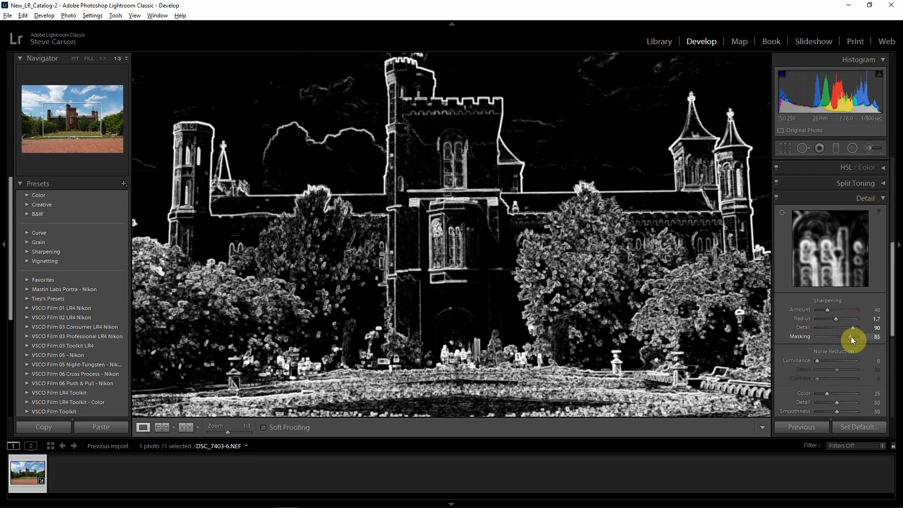
left_click_drag(851, 336, 851, 337)
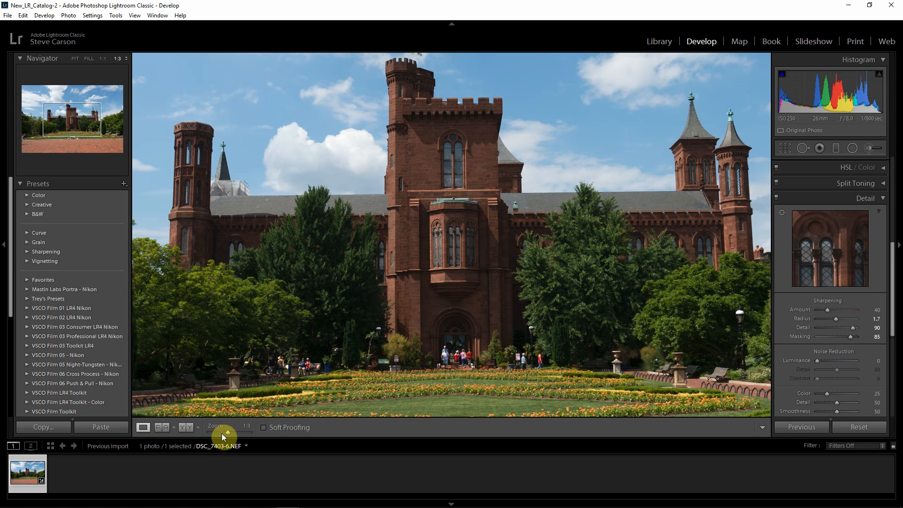
- Set the sharpening amount to 75, judging the effect on the tower's bay windows at 2:1 zoom
left_click(236, 431)
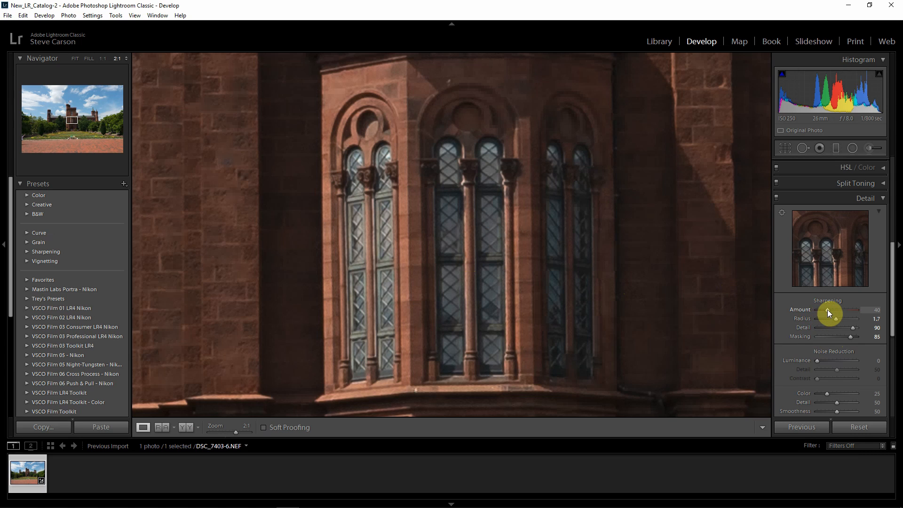
left_click_drag(828, 309, 862, 316)
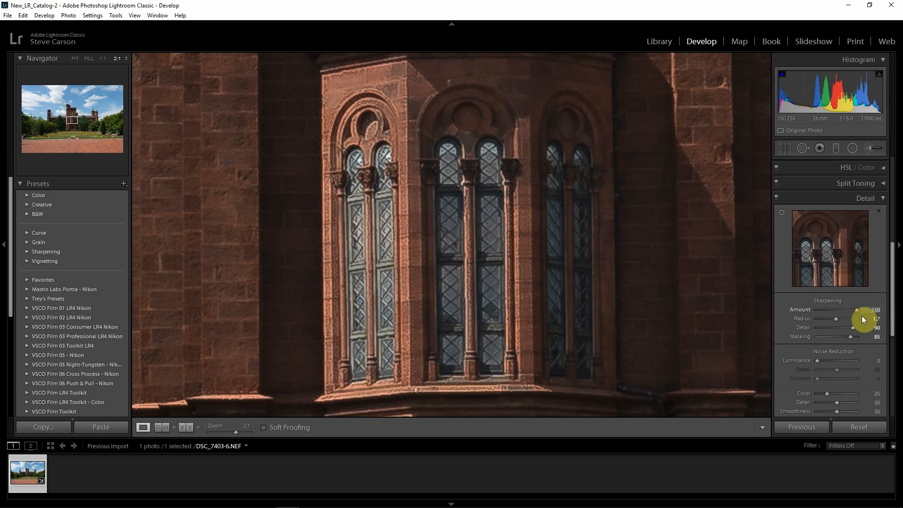
left_click_drag(851, 312, 832, 309)
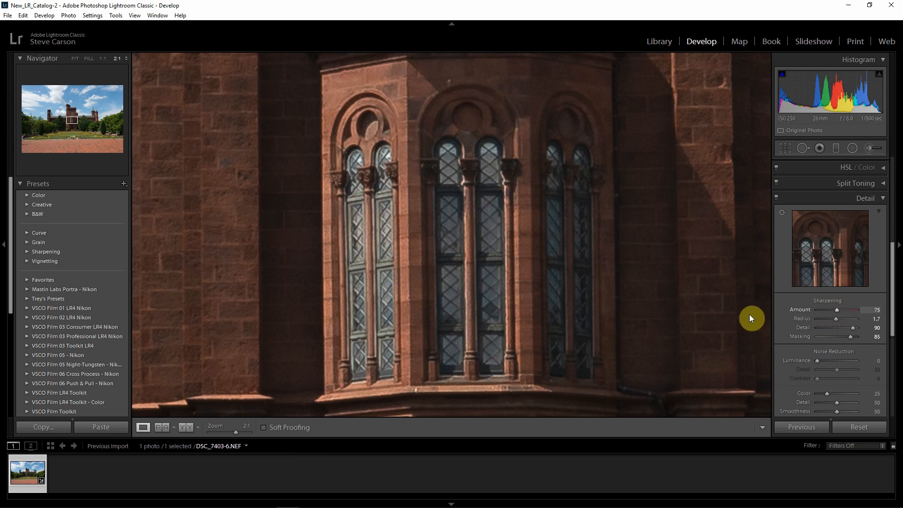
- Compare the photo with the Detail adjustments switched off and on, at Fill size and at 1:3 zoom
left_click(90, 58)
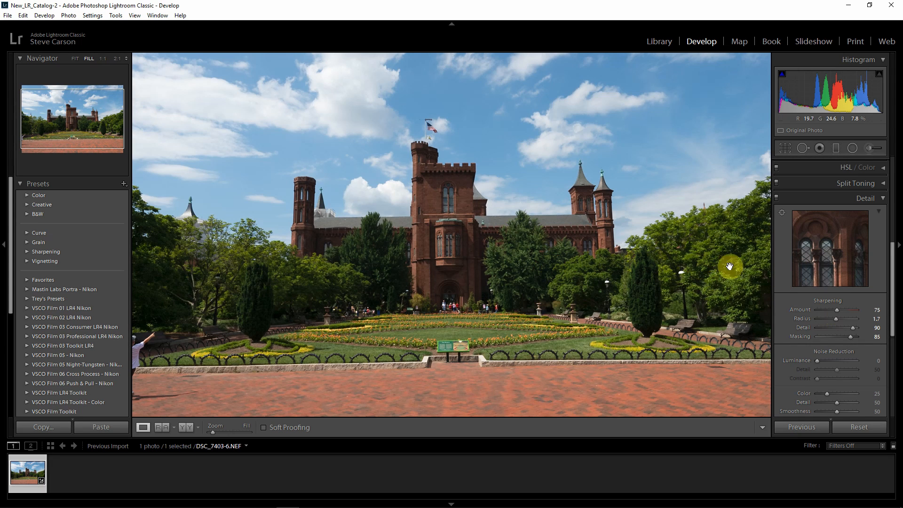
left_click(777, 199)
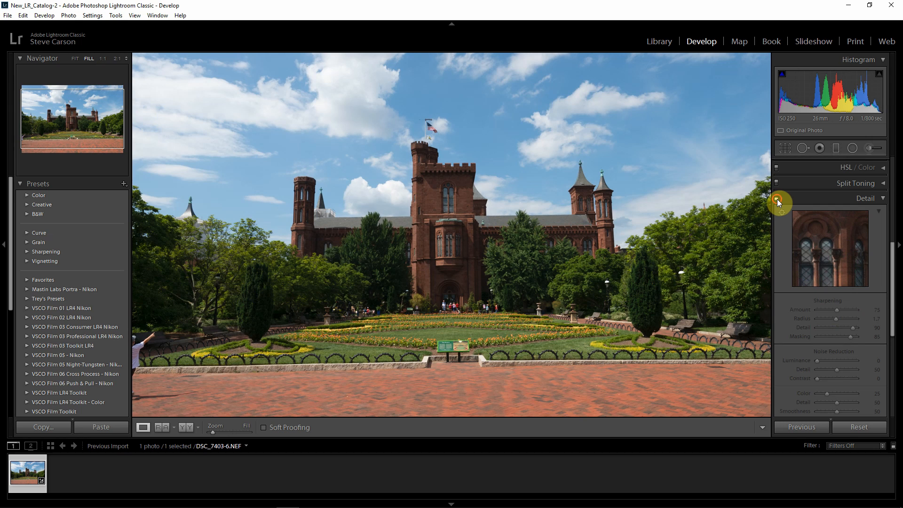
left_click(777, 198)
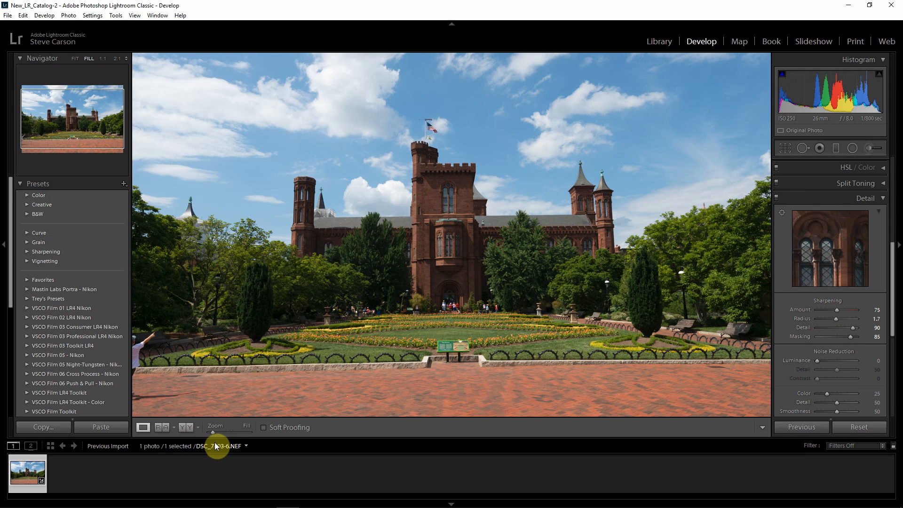
left_click(225, 432)
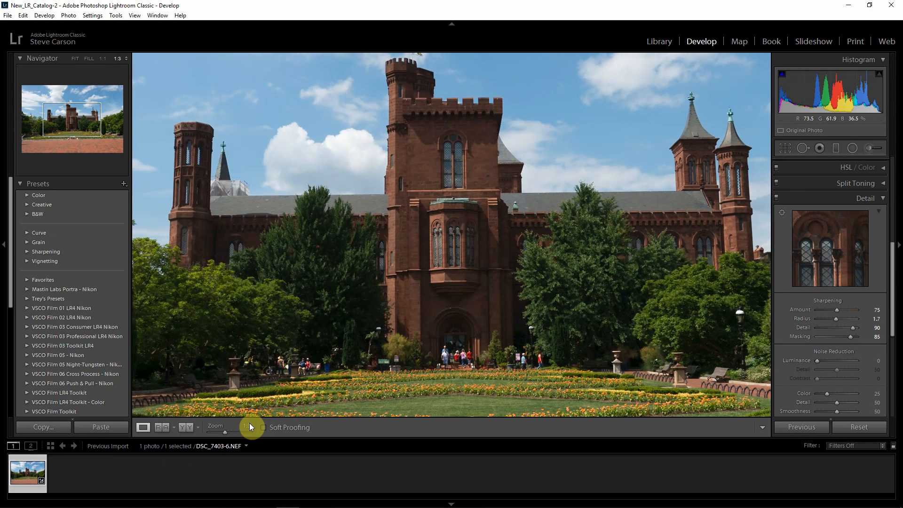
left_click(231, 431)
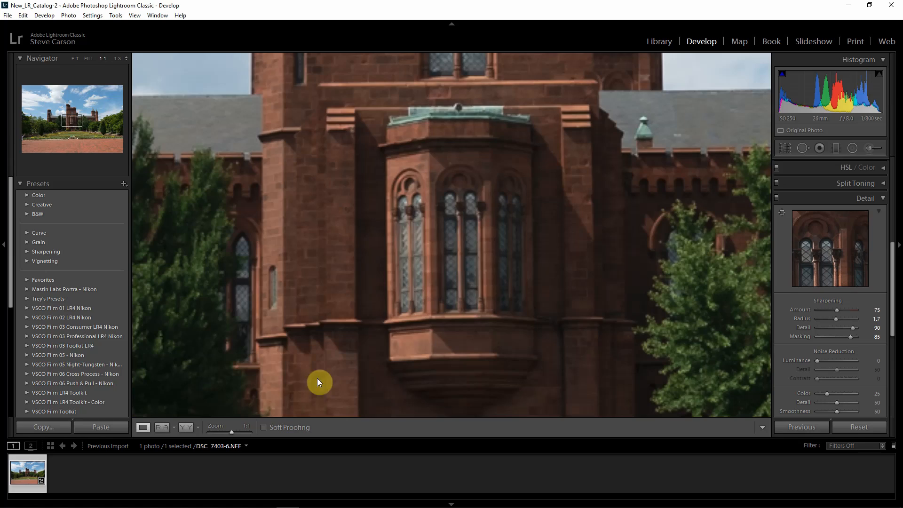
left_click(224, 432)
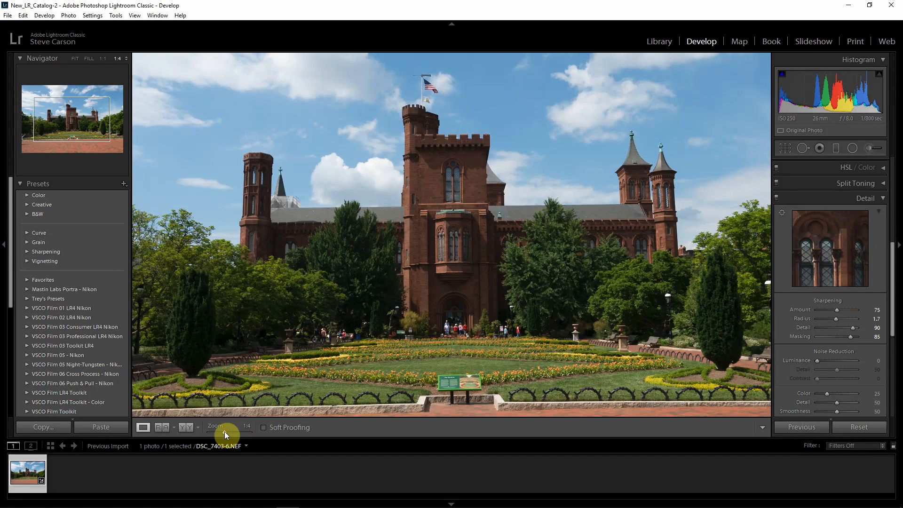
left_click_drag(224, 430, 227, 431)
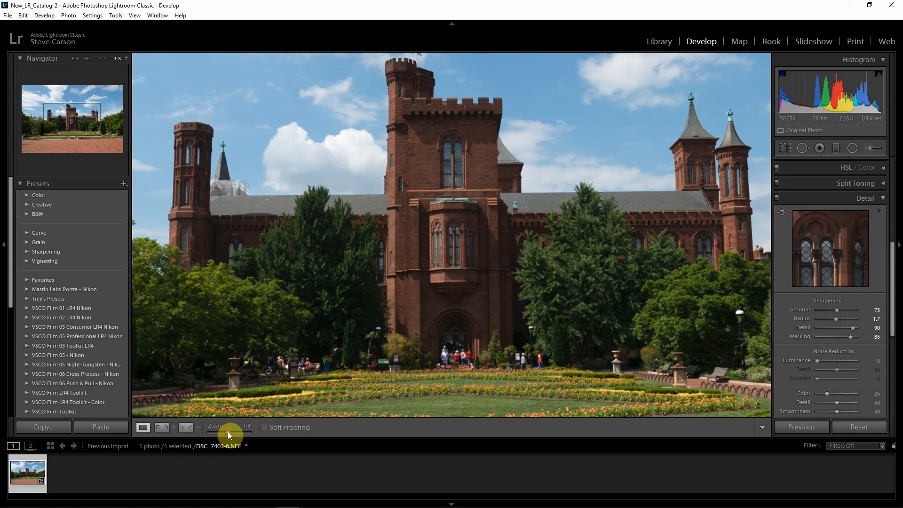
left_click(778, 200)
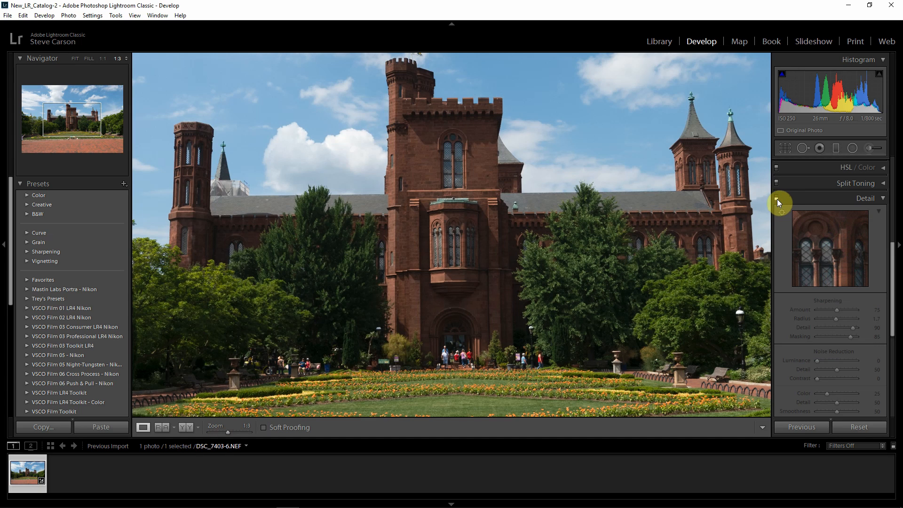
left_click(777, 199)
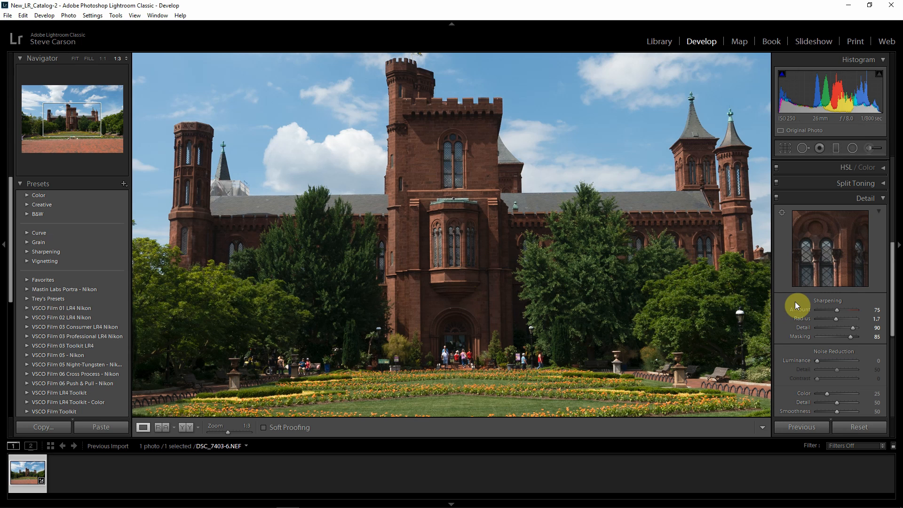
- Set the luminance noise reduction to 27, judging the noise in the cloudy sky at 2:1 zoom
scroll(795, 304, "down", 5)
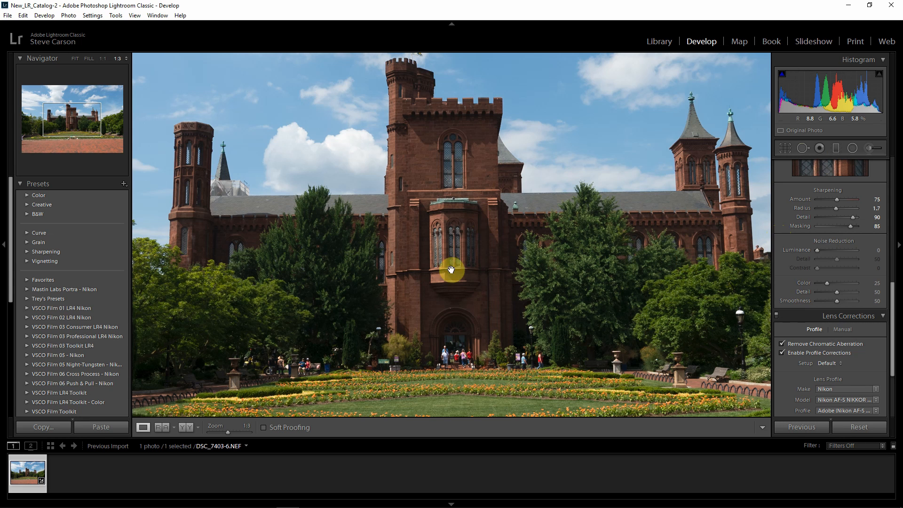
left_click(238, 433)
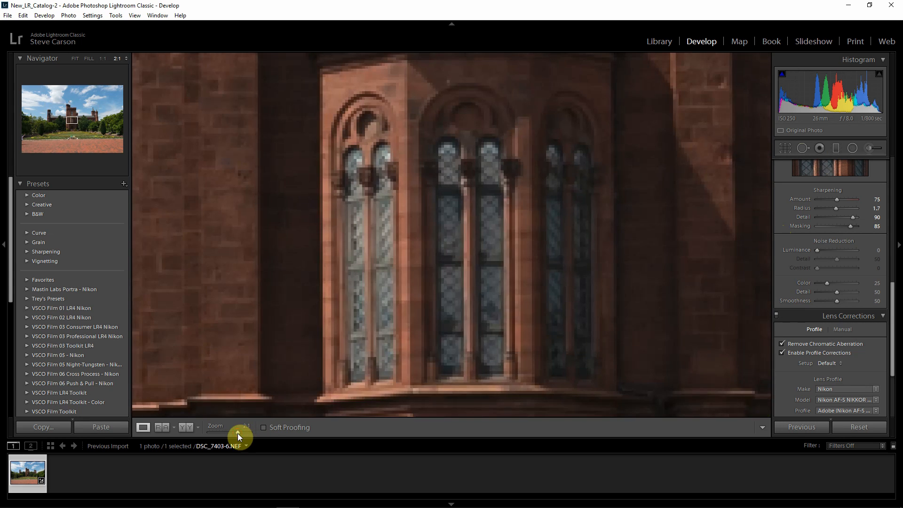
left_click_drag(72, 125, 79, 90)
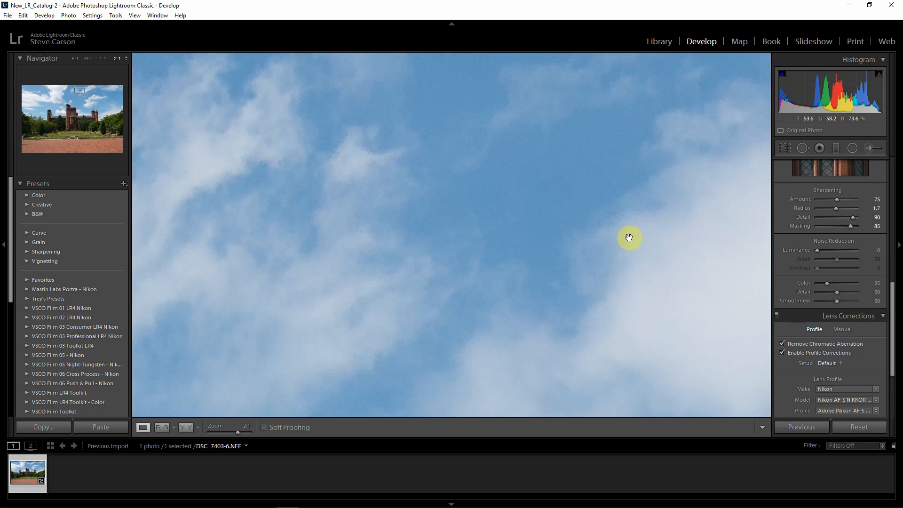
left_click(817, 249, "alt")
left_click_drag(816, 250, 819, 250, "alt")
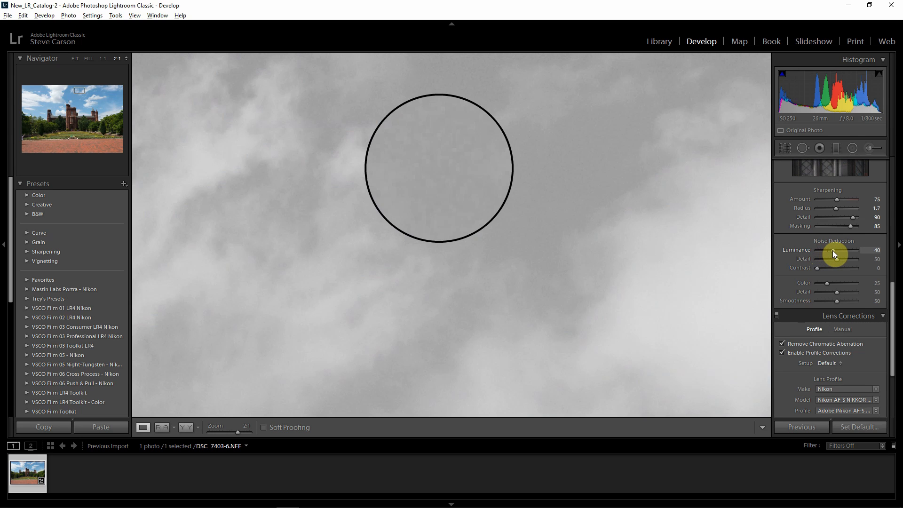
mouse_move(828, 250)
left_mouse_down("alt")
mouse_move(816, 249)
mouse_move(825, 250)
left_mouse_up("alt")
left_click_drag(828, 252, 827, 252)
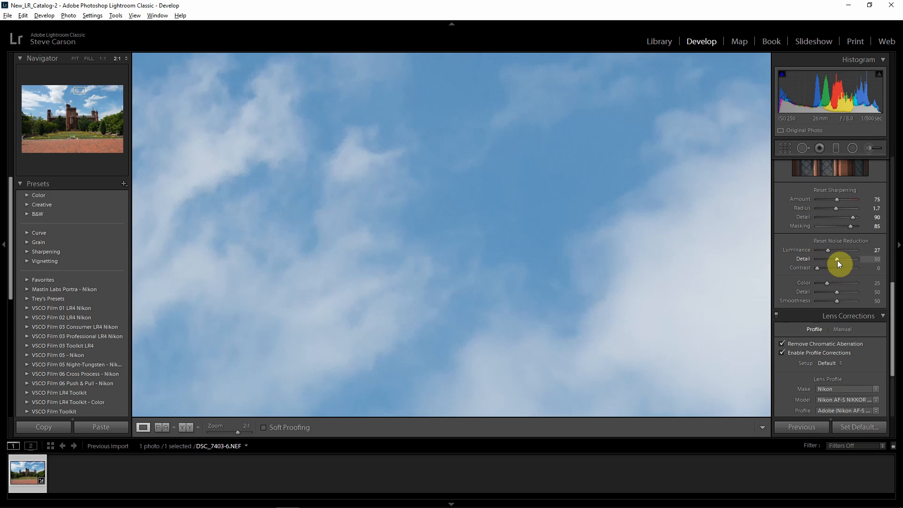
- Set both the detail and the contrast of the luminance noise reduction to 100, judging the sky with the grayscale preview
left_click_drag(837, 260, 834, 260)
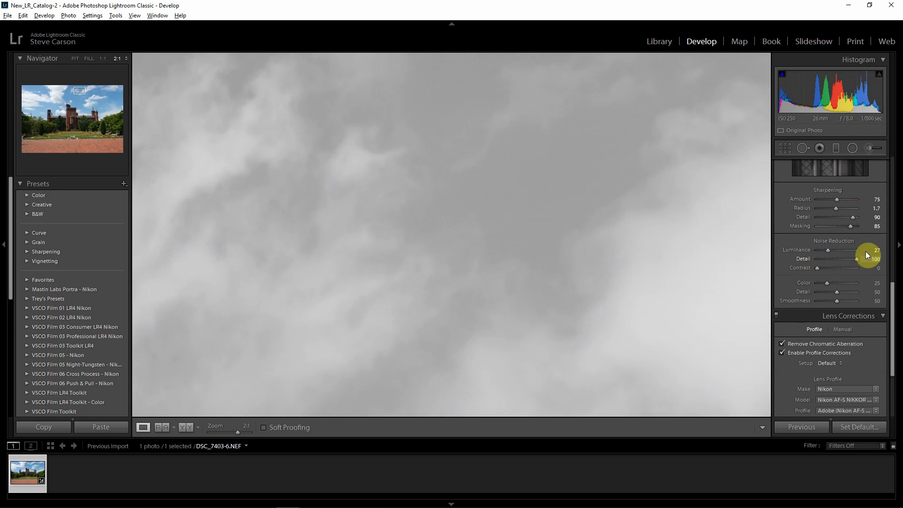
left_click_drag(867, 255, 810, 258)
left_click_drag(868, 255, 867, 255)
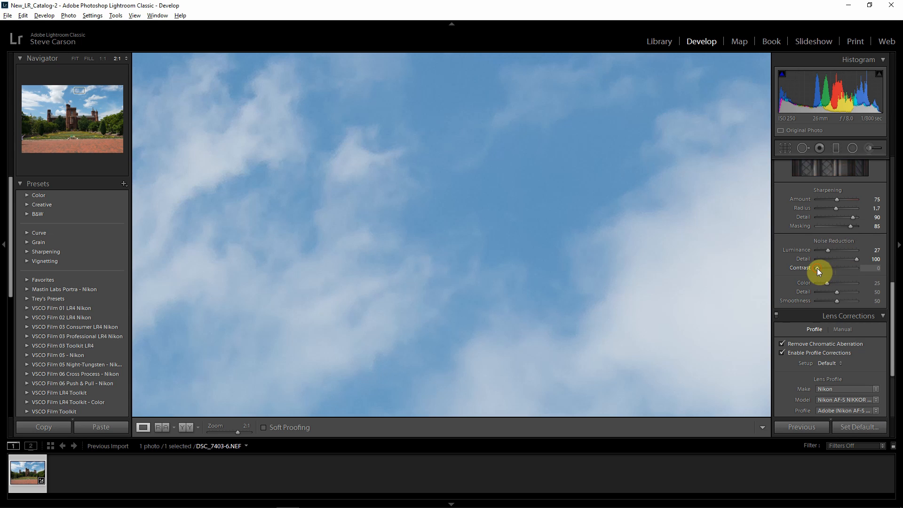
mouse_move(817, 268)
left_mouse_down()
mouse_move(864, 269)
mouse_move(805, 270)
left_mouse_up()
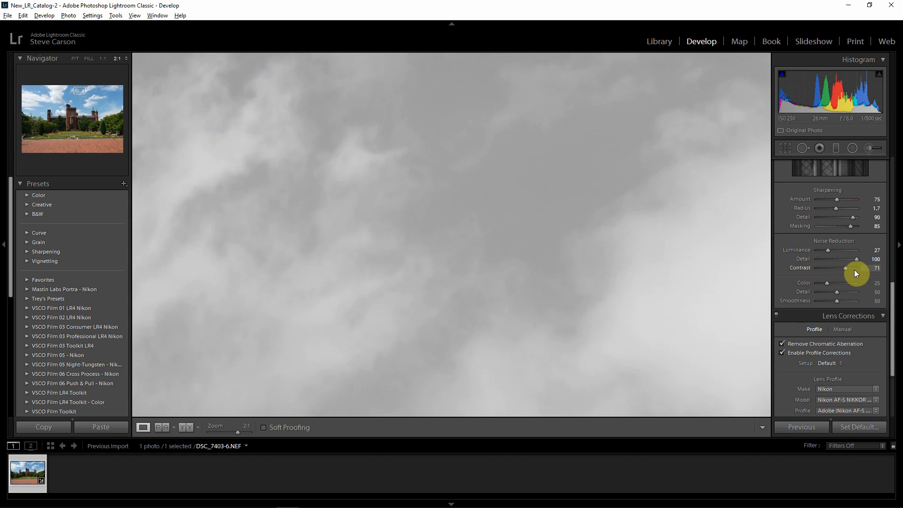
left_click_drag(874, 272, 809, 271)
left_click_drag(860, 266, 860, 266)
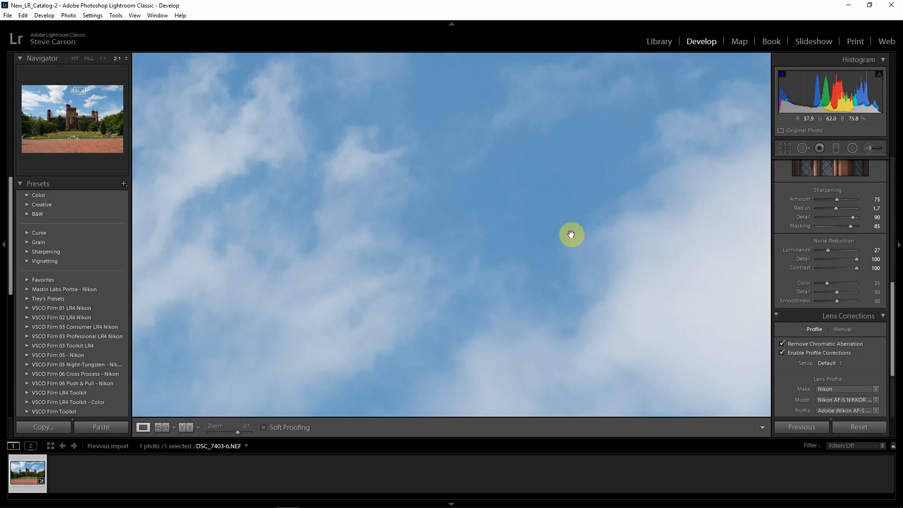
- Turn the color noise reduction down to 0 to inspect the color blotches in the sky at 4:1 zoom, and raise it to 35
left_click_drag(537, 221, 626, 231)
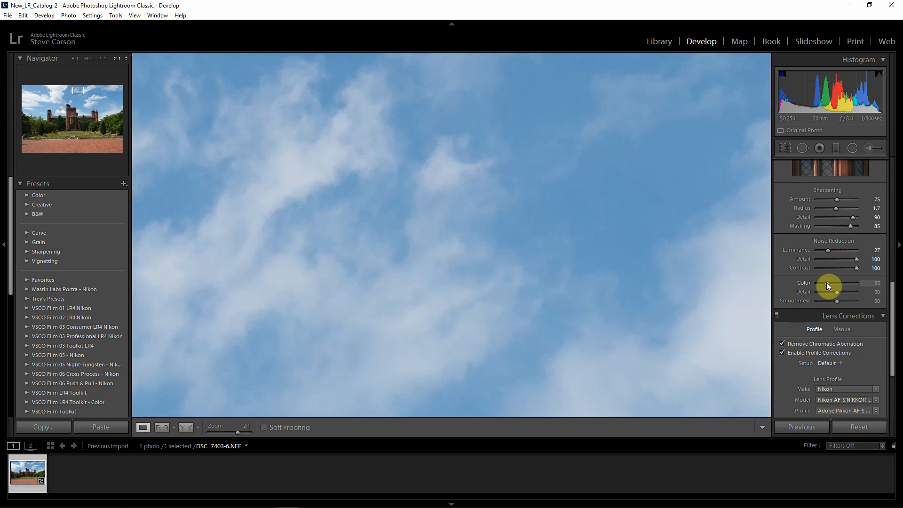
left_click_drag(826, 283, 798, 284)
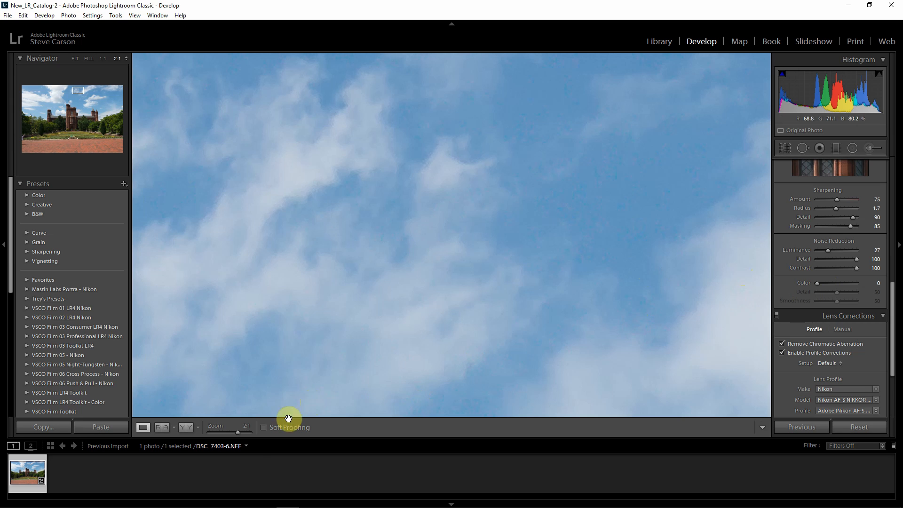
left_click(244, 431)
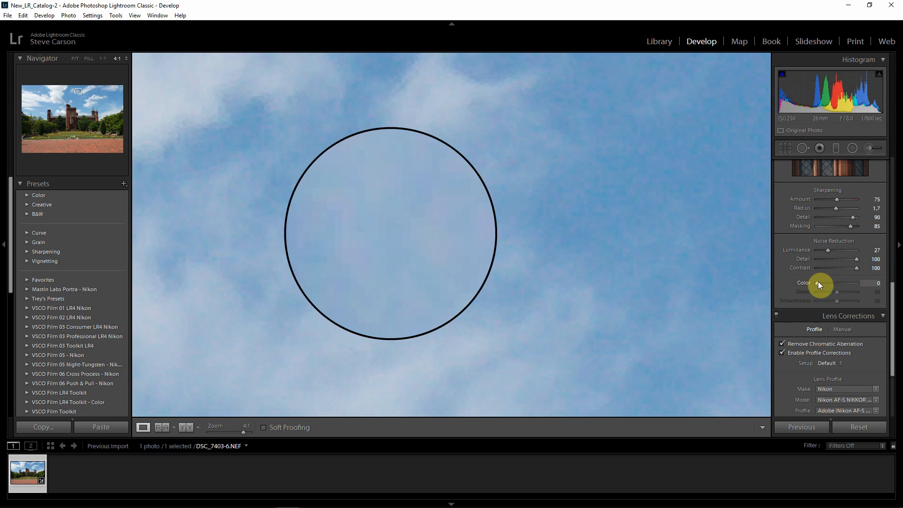
left_click_drag(818, 284, 821, 284)
left_click(238, 433)
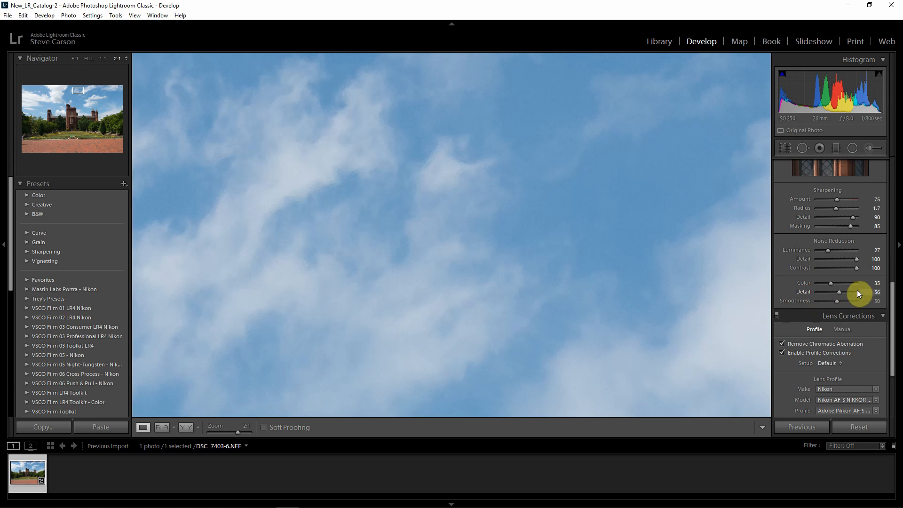
- Set the color noise reduction's detail to 51 and its smoothness to 36
left_click_drag(881, 292, 817, 302)
left_click_drag(840, 301, 836, 302)
left_click_drag(830, 301, 831, 301)
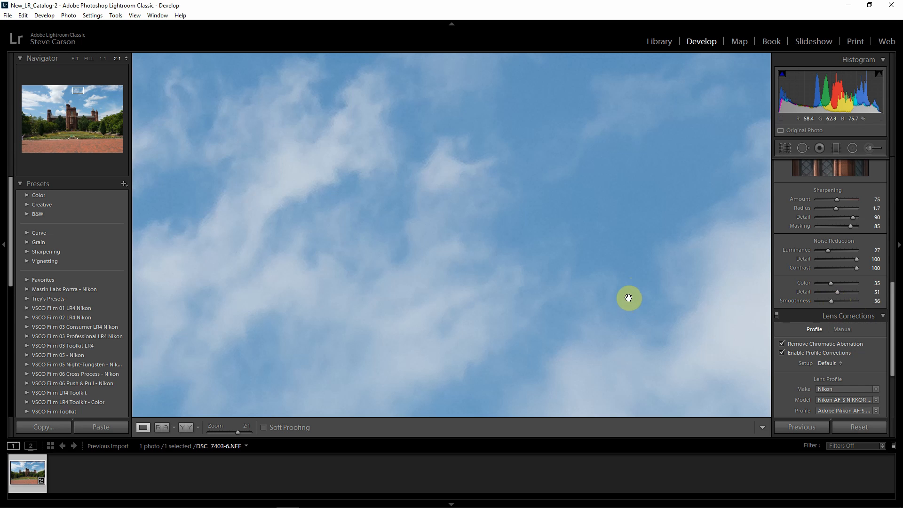
- Examine the sky, castle, trees, flower beds and brick plaza at Fill, 1:3 and 1:8 zoom to judge the sharpening and noise reduction
left_click(88, 57)
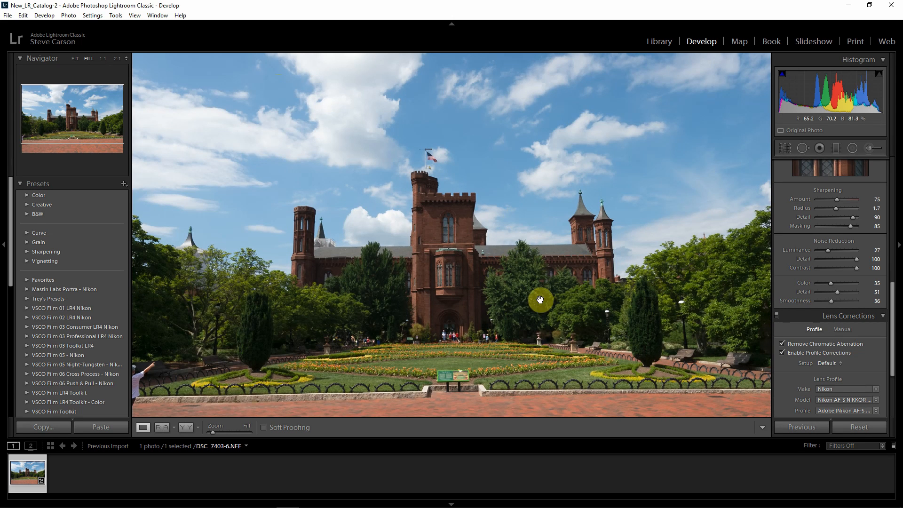
left_click(226, 432)
left_click_drag(324, 377, 416, 202)
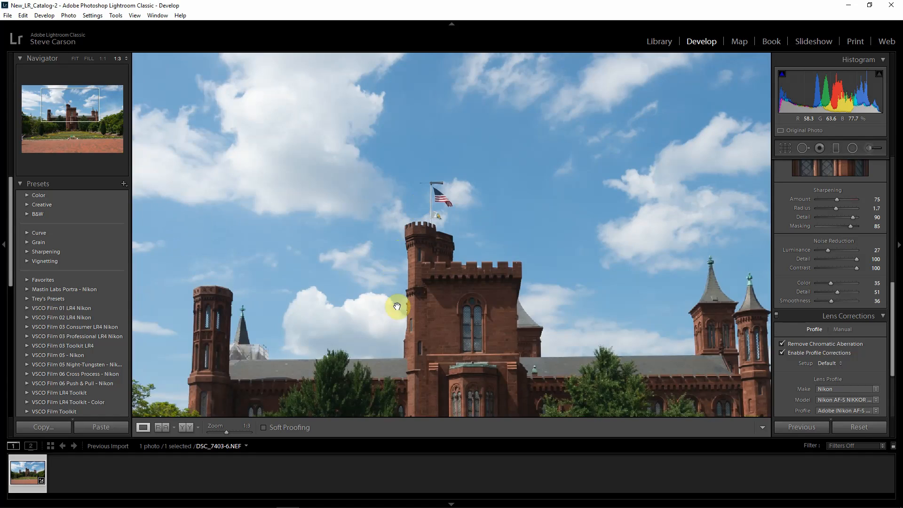
left_click_drag(397, 306, 385, 269)
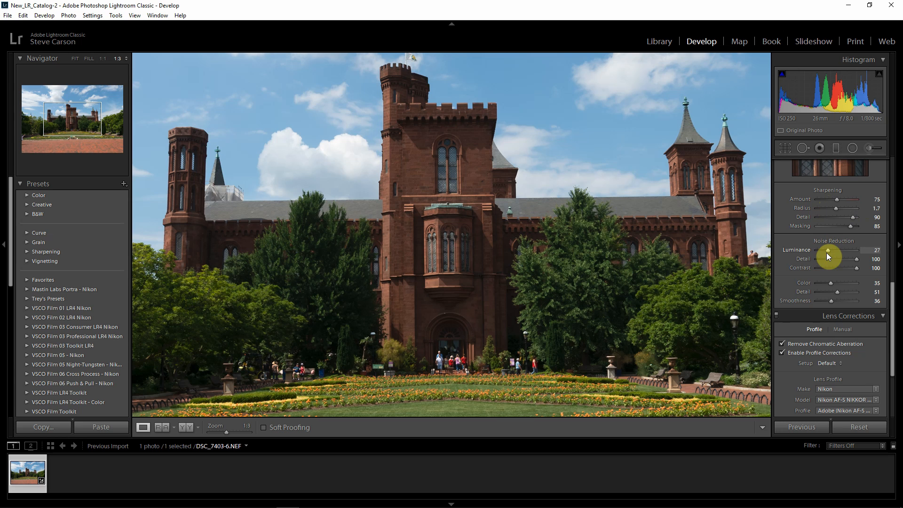
left_click(221, 430)
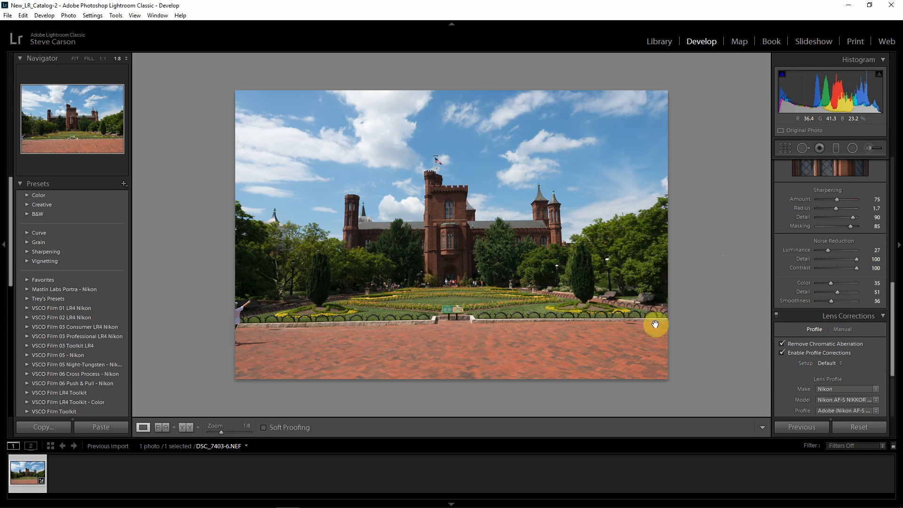
left_click(226, 430)
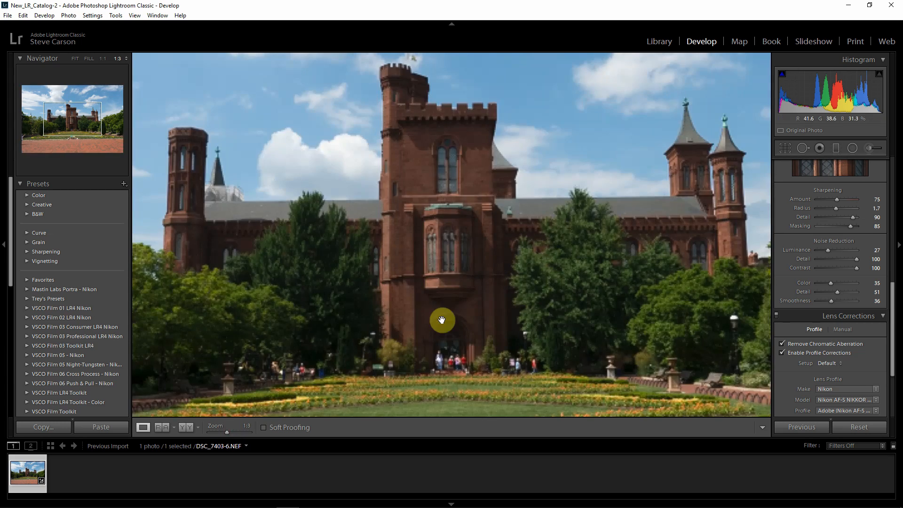
left_click_drag(447, 316, 439, 176)
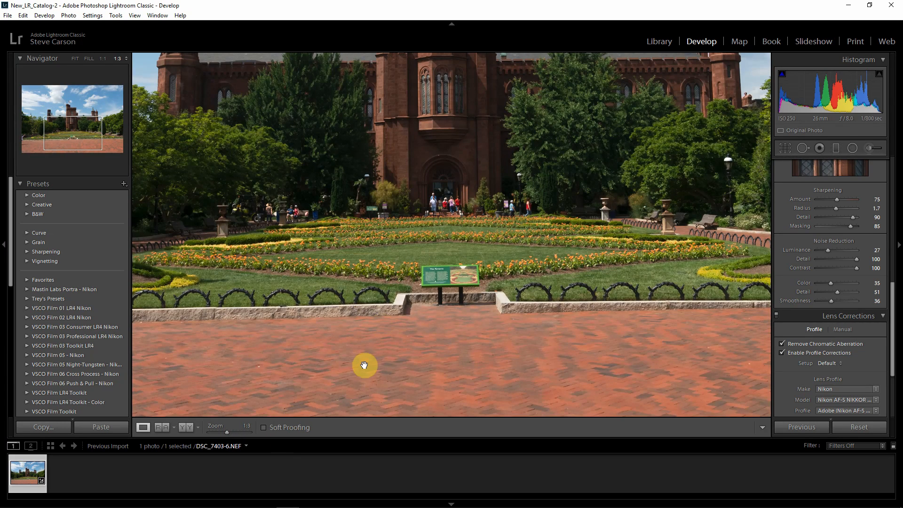
left_click(220, 430)
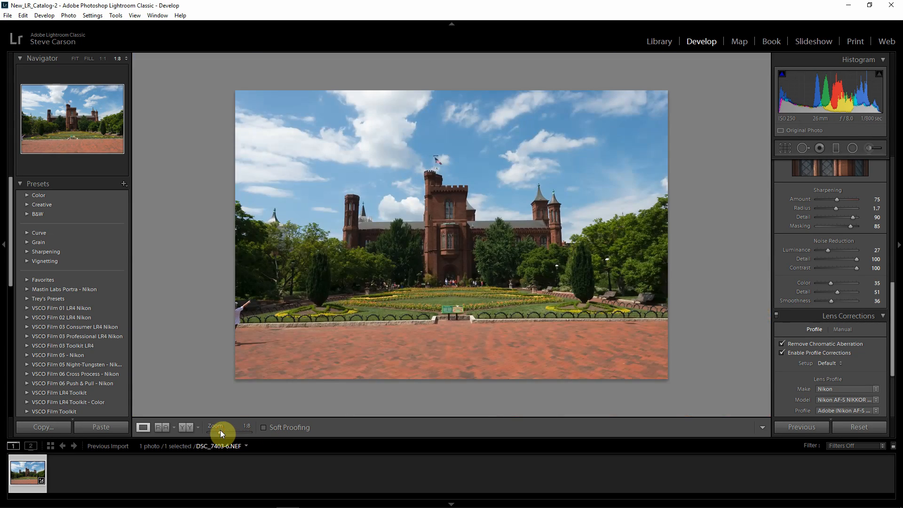
- Straighten the photo by rotating the crop to an angle of 0.72, apply it, and view the result at Fill size
left_click(786, 149)
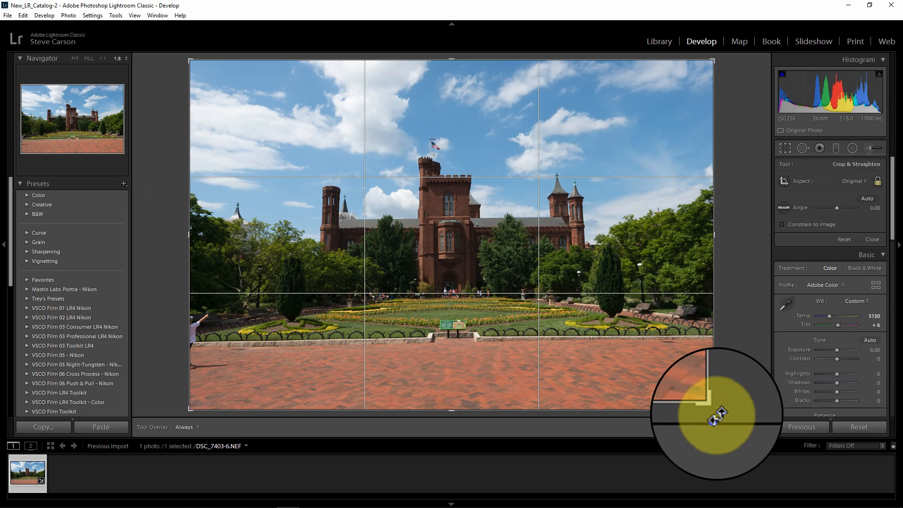
left_click_drag(715, 417, 714, 418)
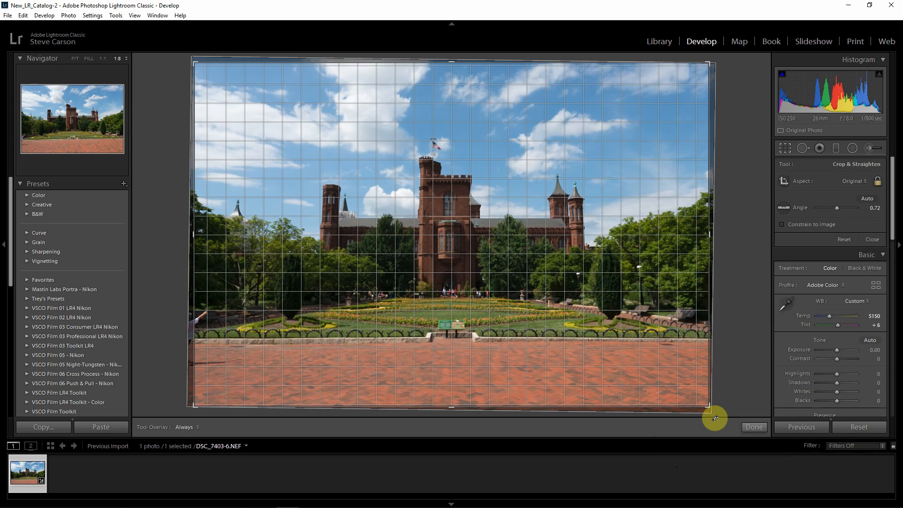
left_click(753, 427)
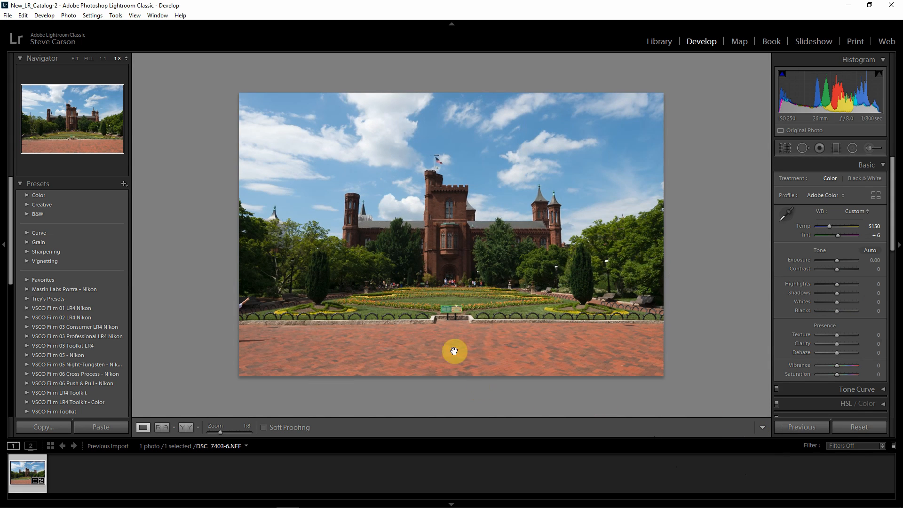
left_click(90, 59)
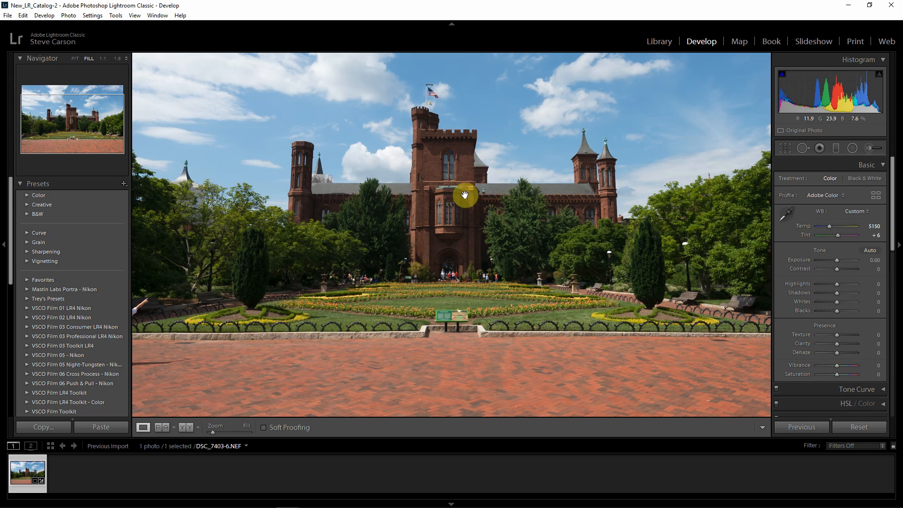
- Look over the export location and file naming settings for the photo, and close them without exporting
left_click(7, 16)
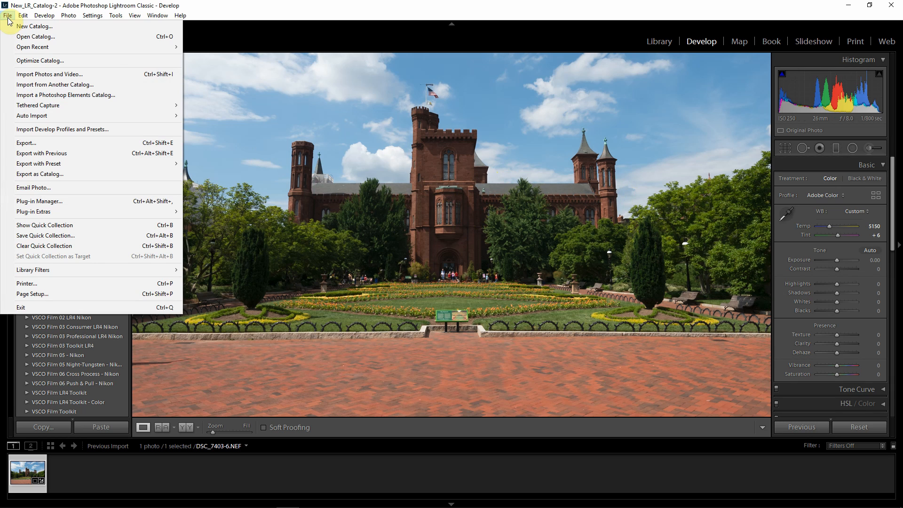
left_click(21, 143)
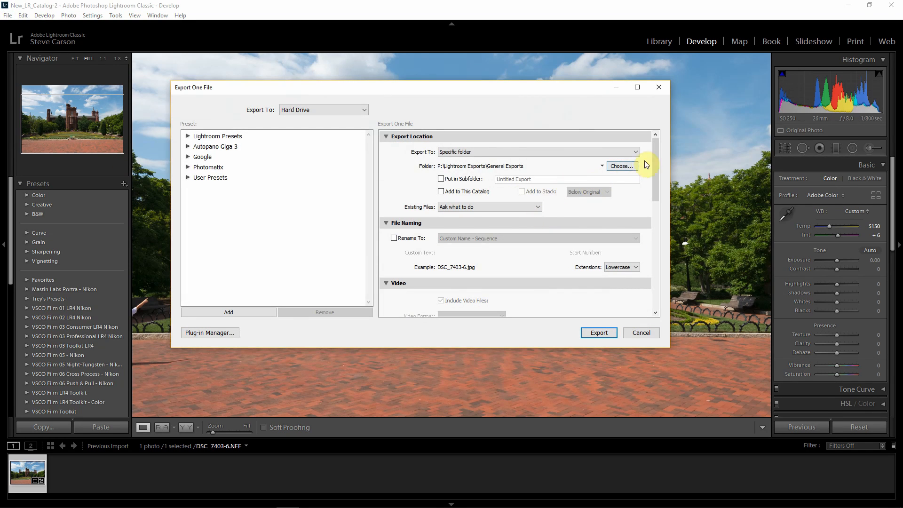
mouse_move(655, 151)
left_mouse_down()
mouse_move(661, 201)
mouse_move(662, 146)
left_mouse_up()
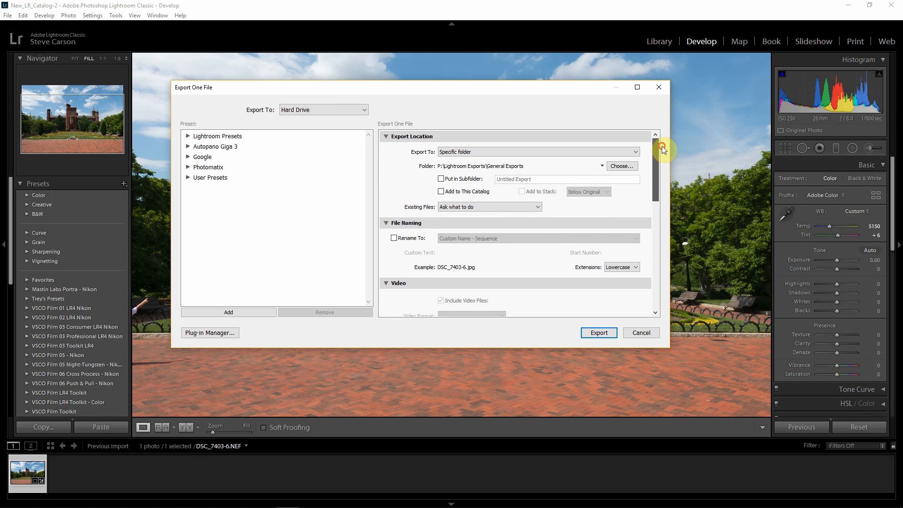
left_click(641, 332)
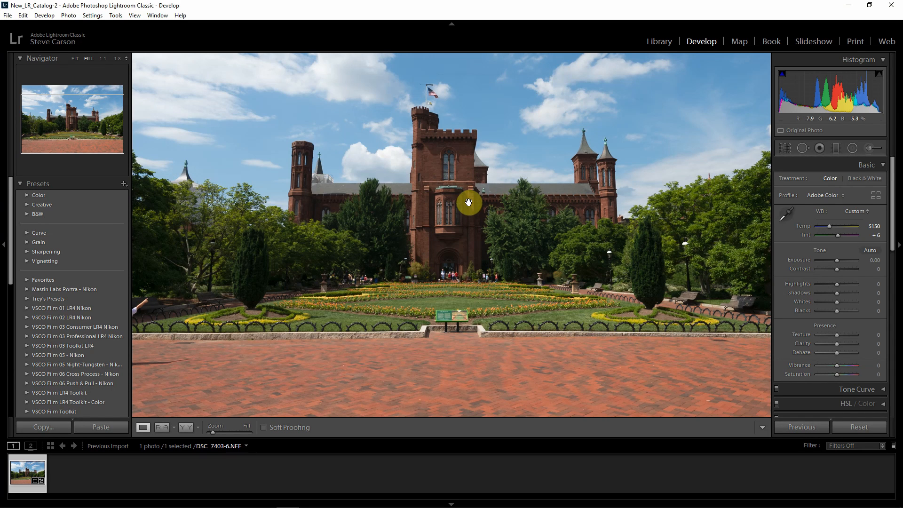